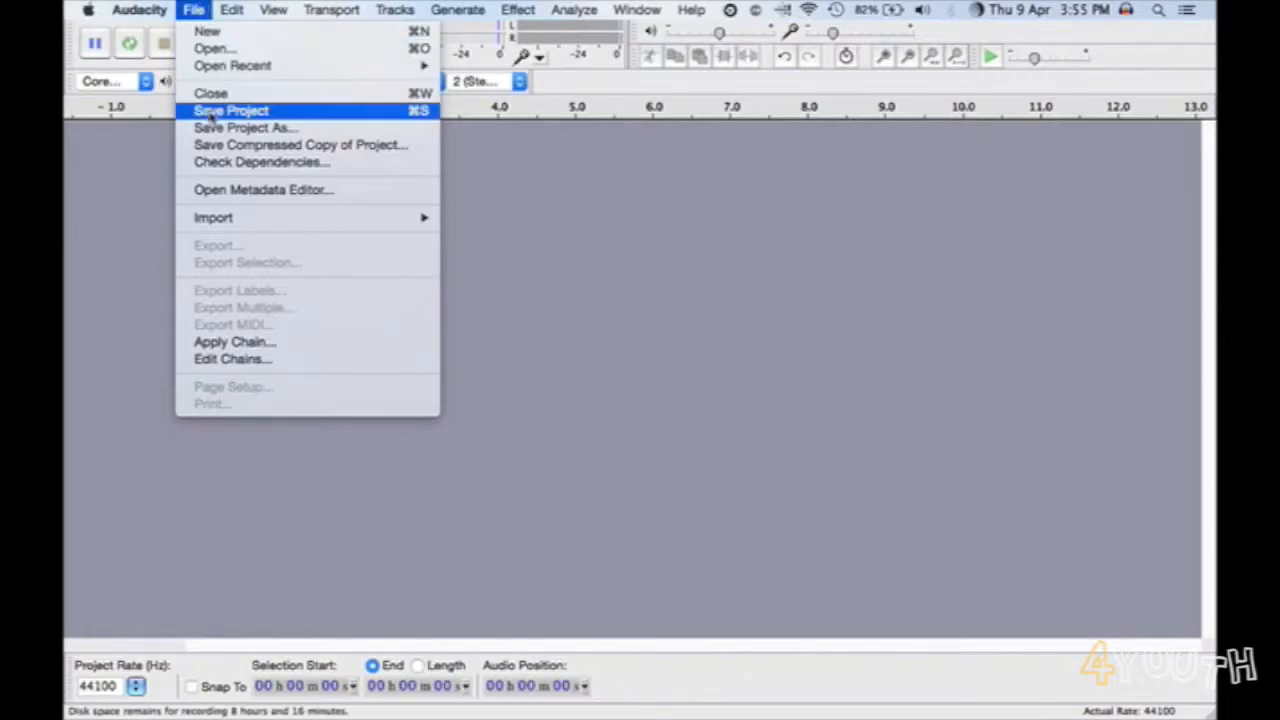
# - Save the empty project to the Desktop as MixingVoice in the Audacity projects (*.aup) format
pyautogui.click(214, 128)
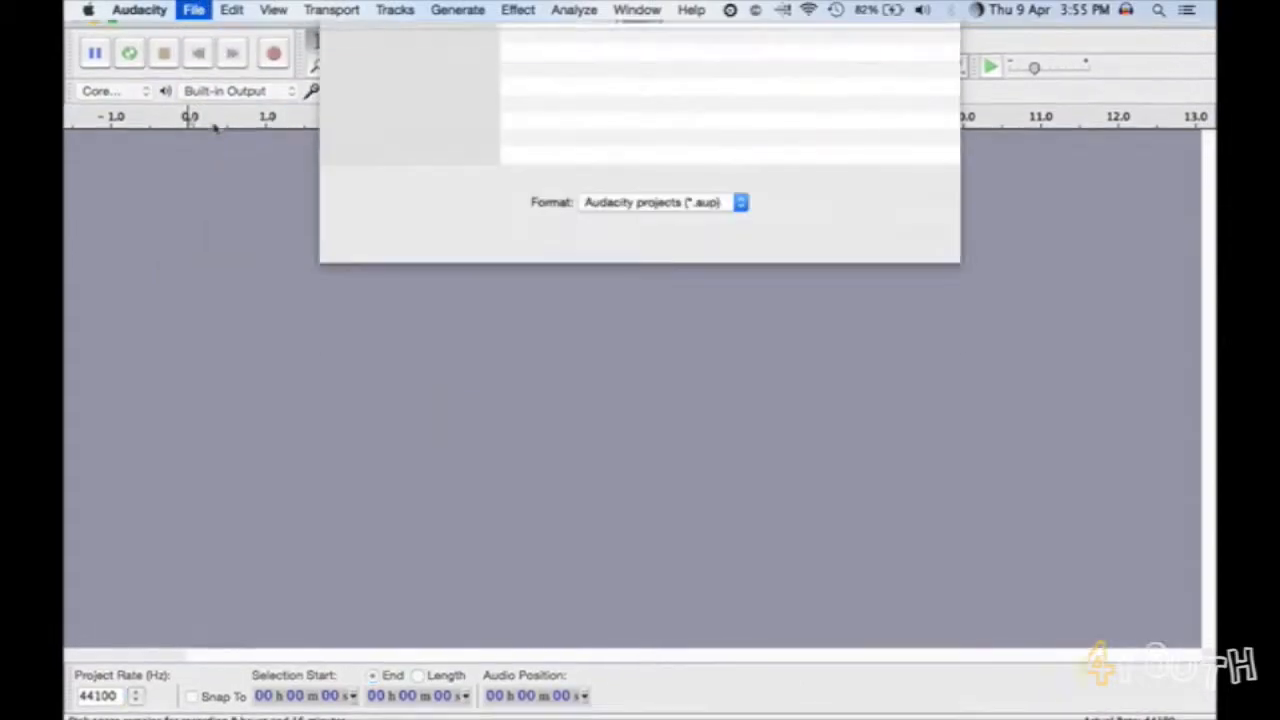
pyautogui.write('MixingVoice')
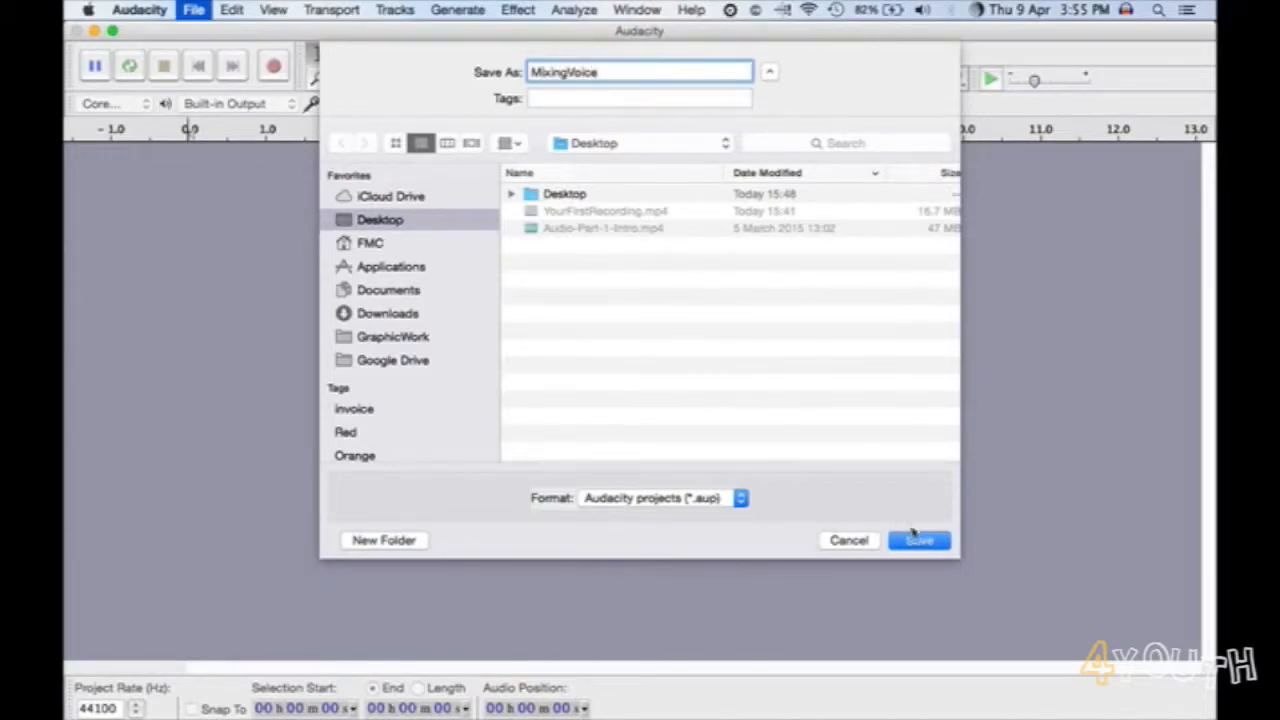
pyautogui.click(739, 505)
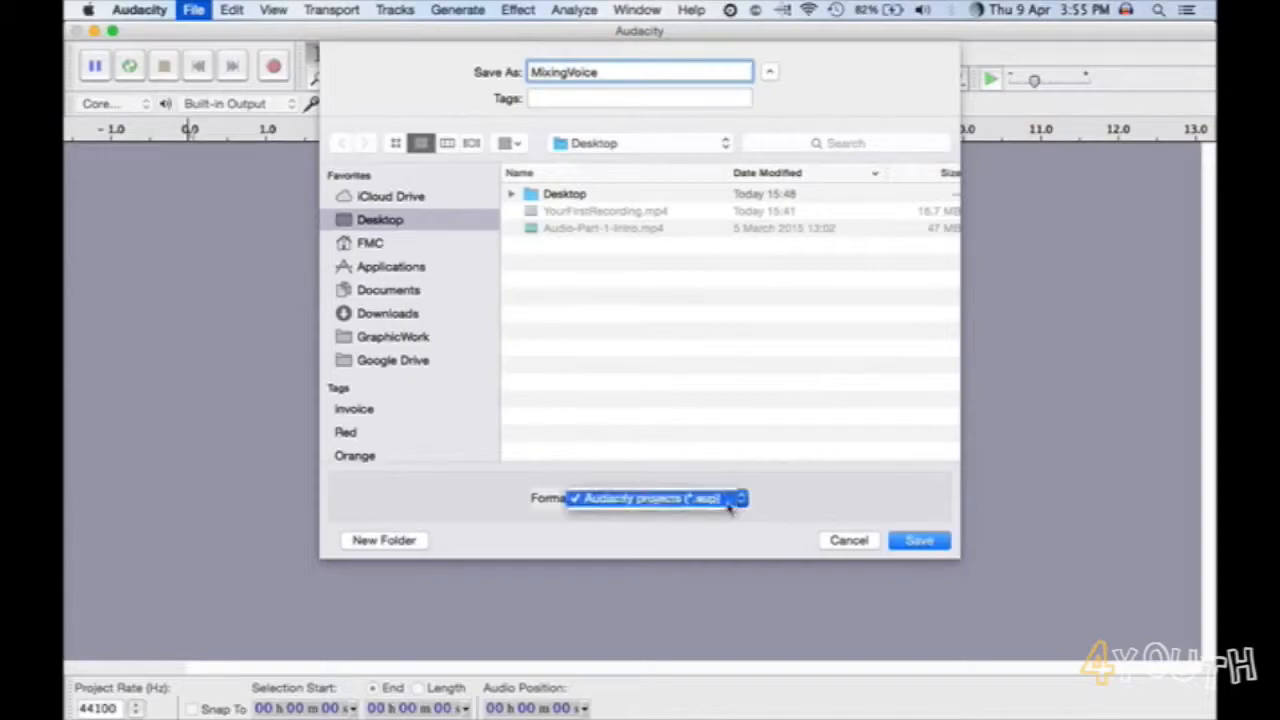
pyautogui.click(729, 505)
pyautogui.click(905, 538)
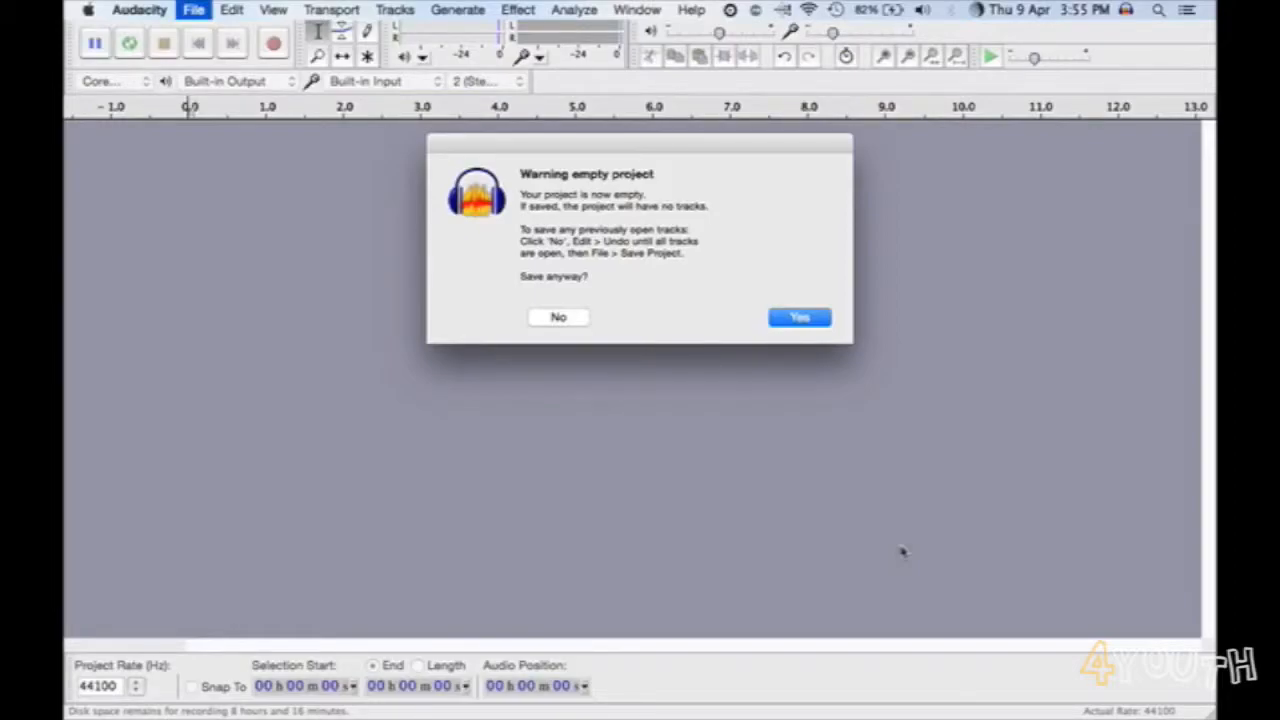
pyautogui.press('Return')
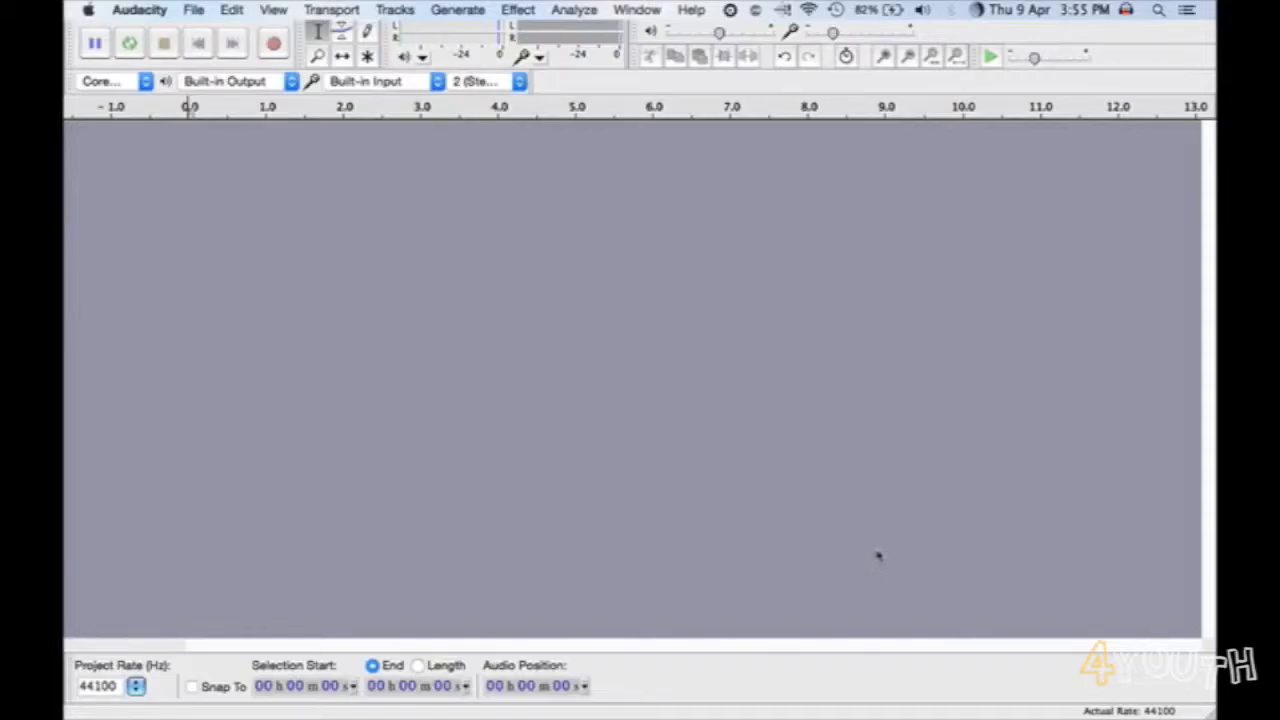
# - Raise the microphone input volume to 0.4
pyautogui.click(719, 33)
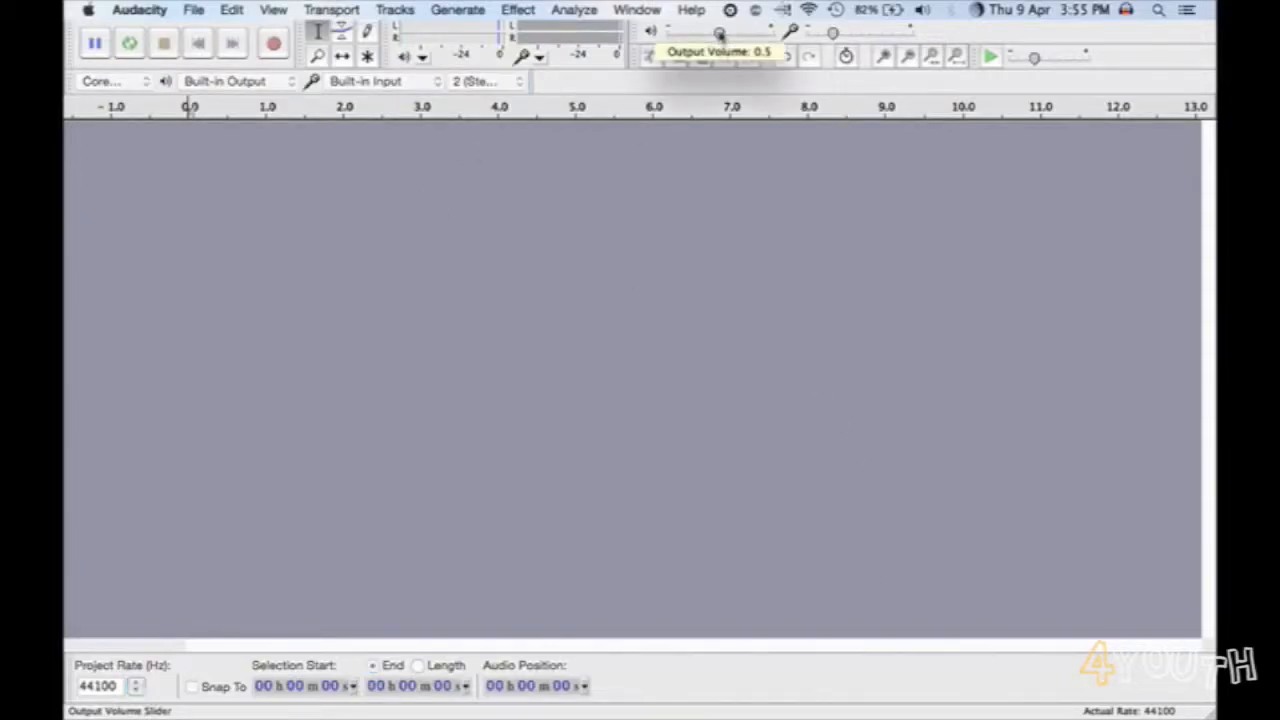
pyautogui.click(835, 33)
pyautogui.moveTo(835, 33); pyautogui.dragTo(846, 33)
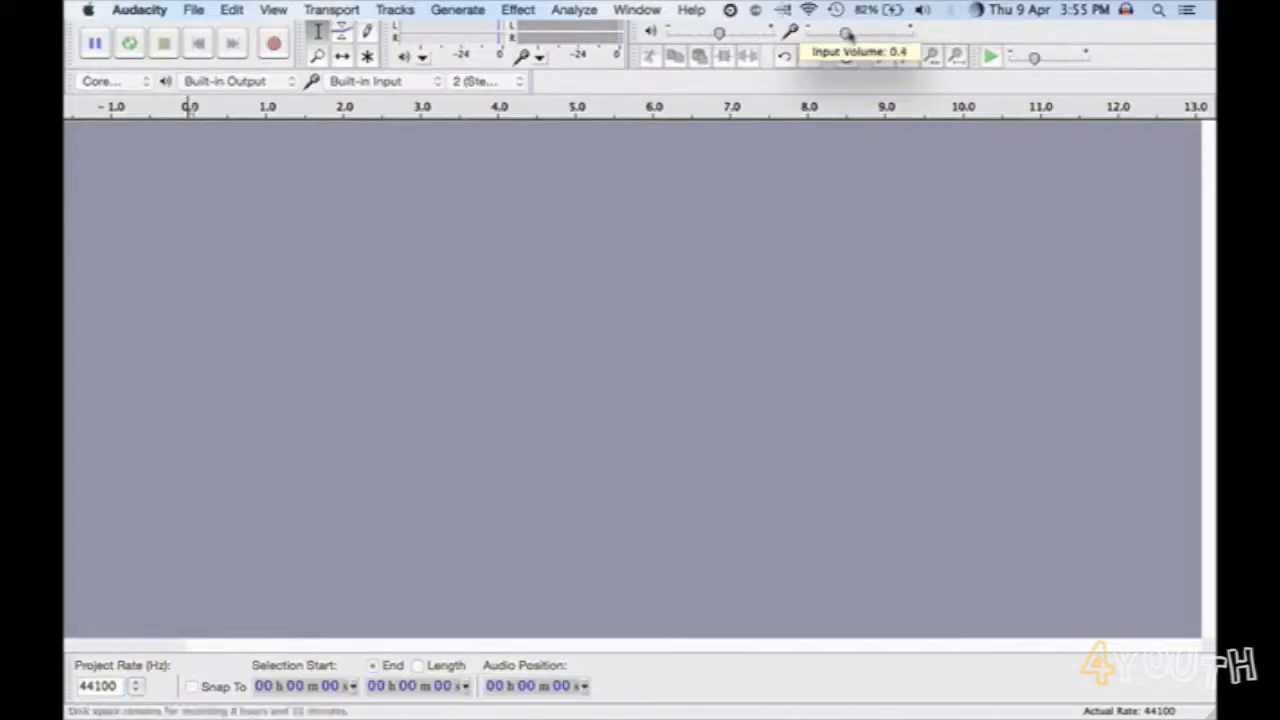
# - Record about 30 seconds of voice, monitoring the input level and lowering the input volume during the take, and stop recording
pyautogui.click(274, 43)
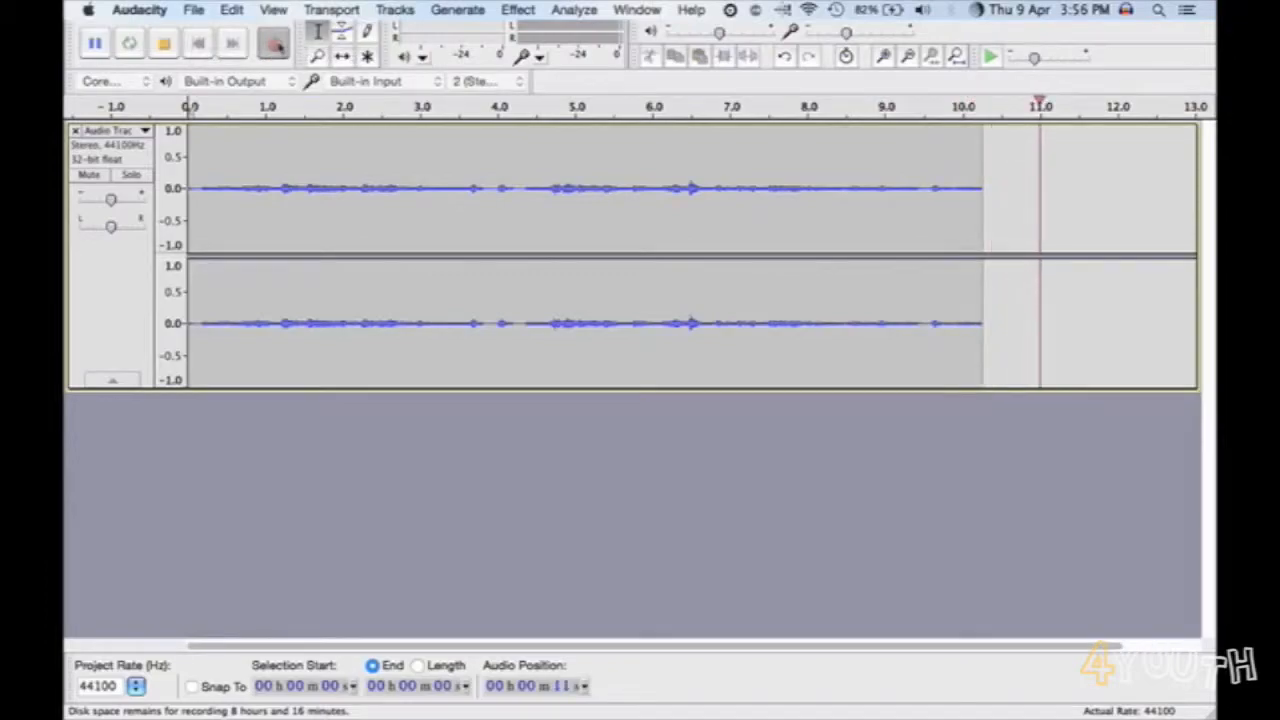
pyautogui.click(539, 57)
pyautogui.click(599, 90)
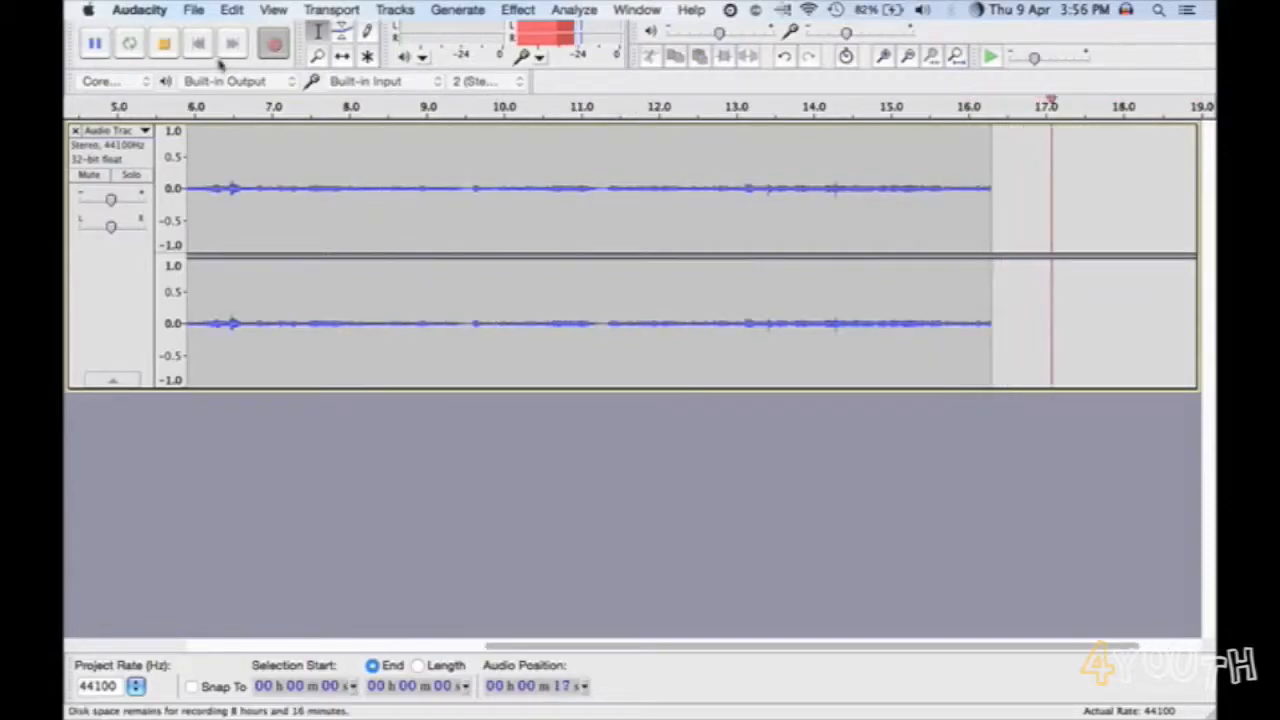
pyautogui.moveTo(846, 33); pyautogui.dragTo(829, 34)
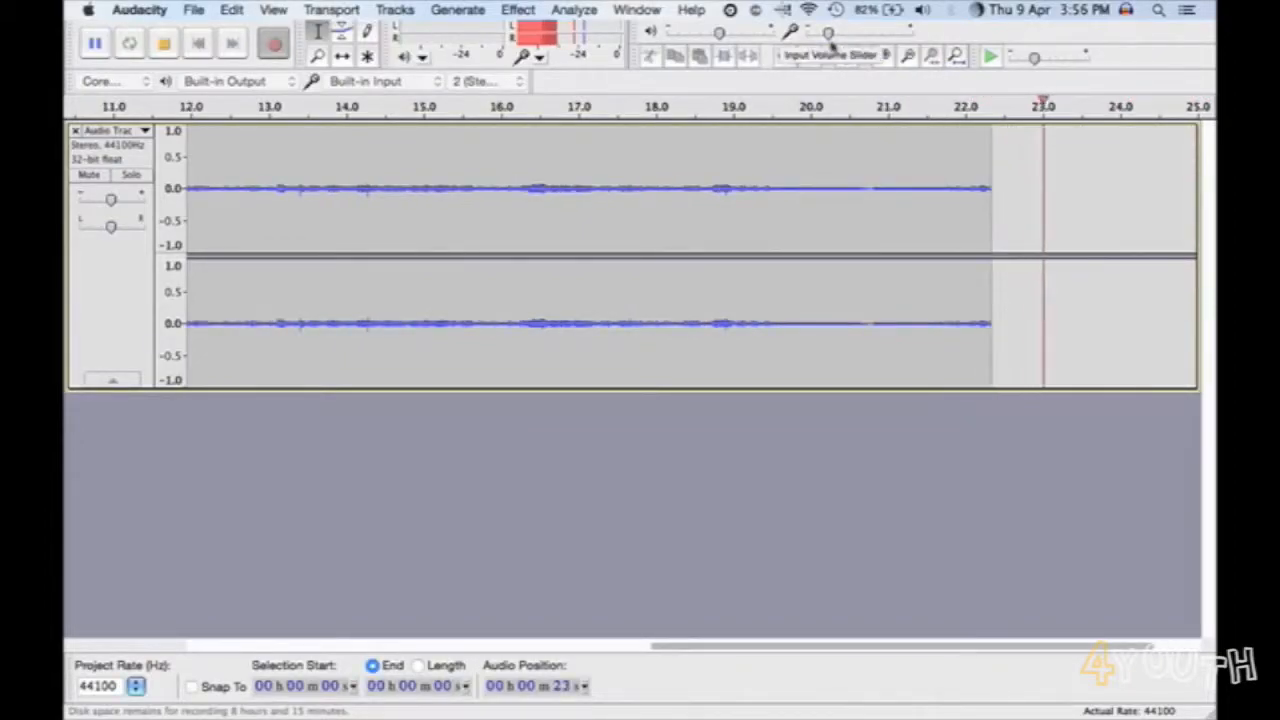
pyautogui.moveTo(830, 40); pyautogui.dragTo(824, 40)
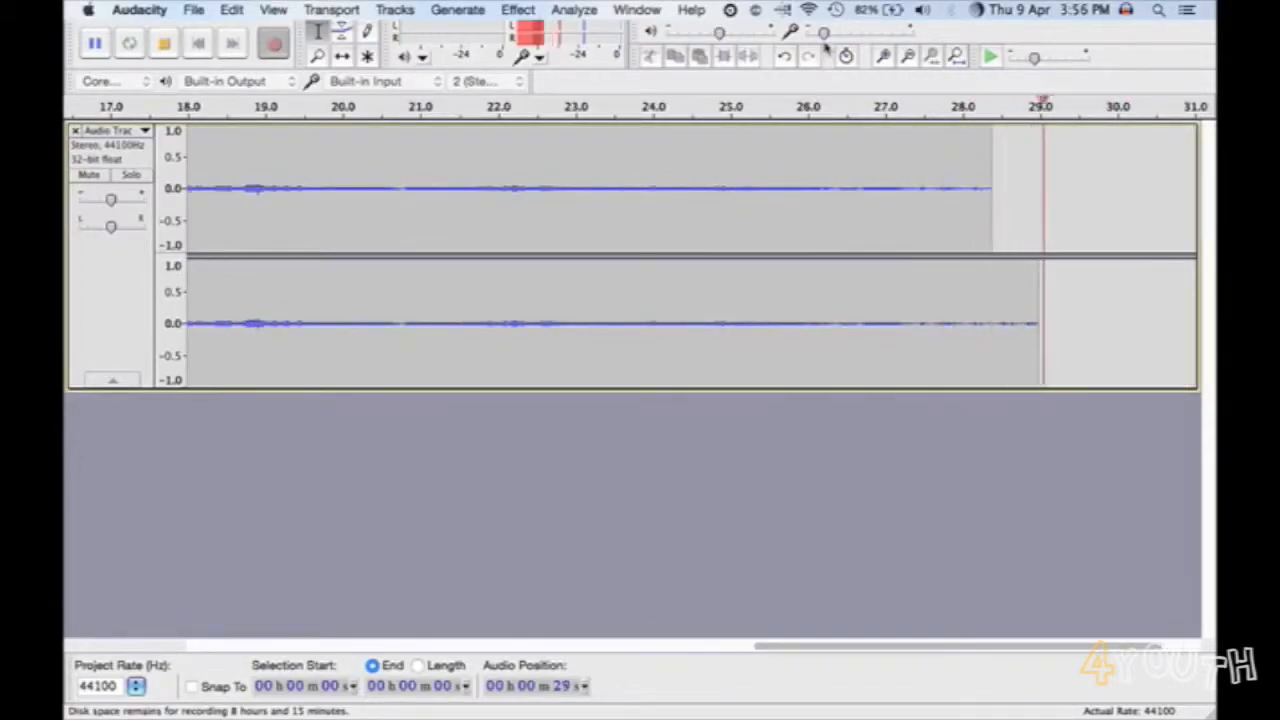
pyautogui.press('space')
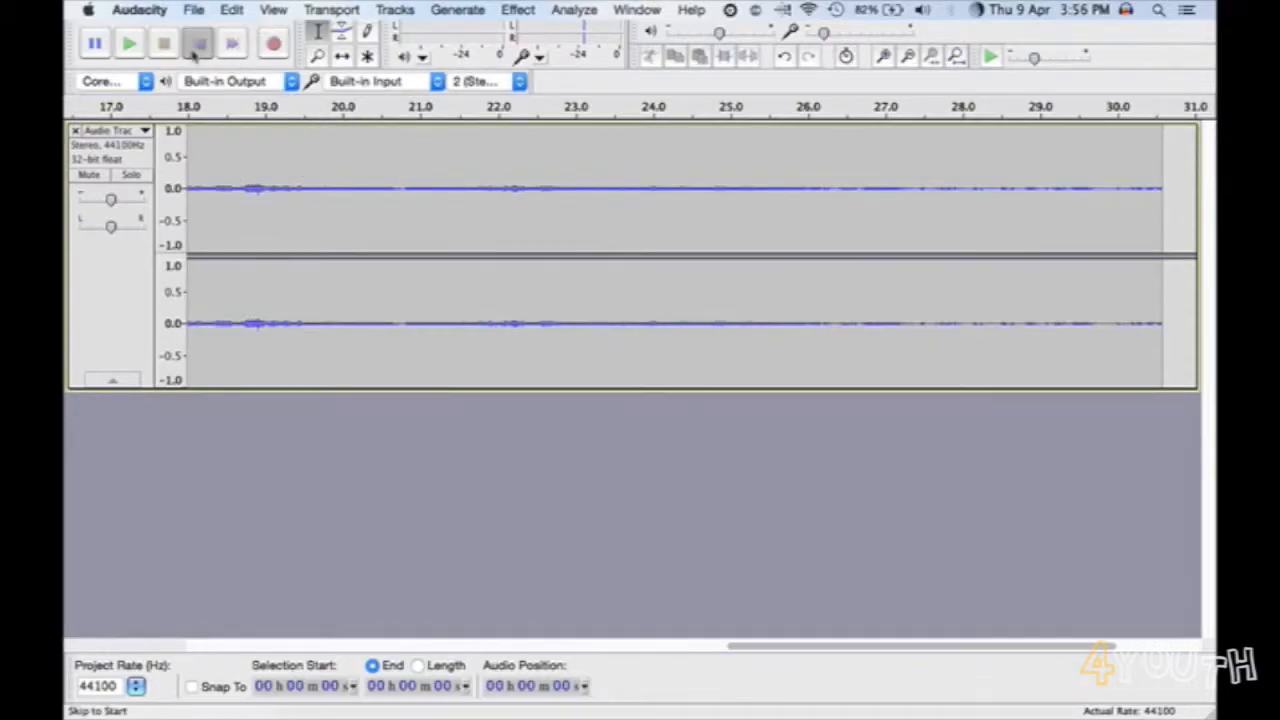
# - Select about the first 0.4 seconds of the voice recording and play it back
pyautogui.click(197, 47)
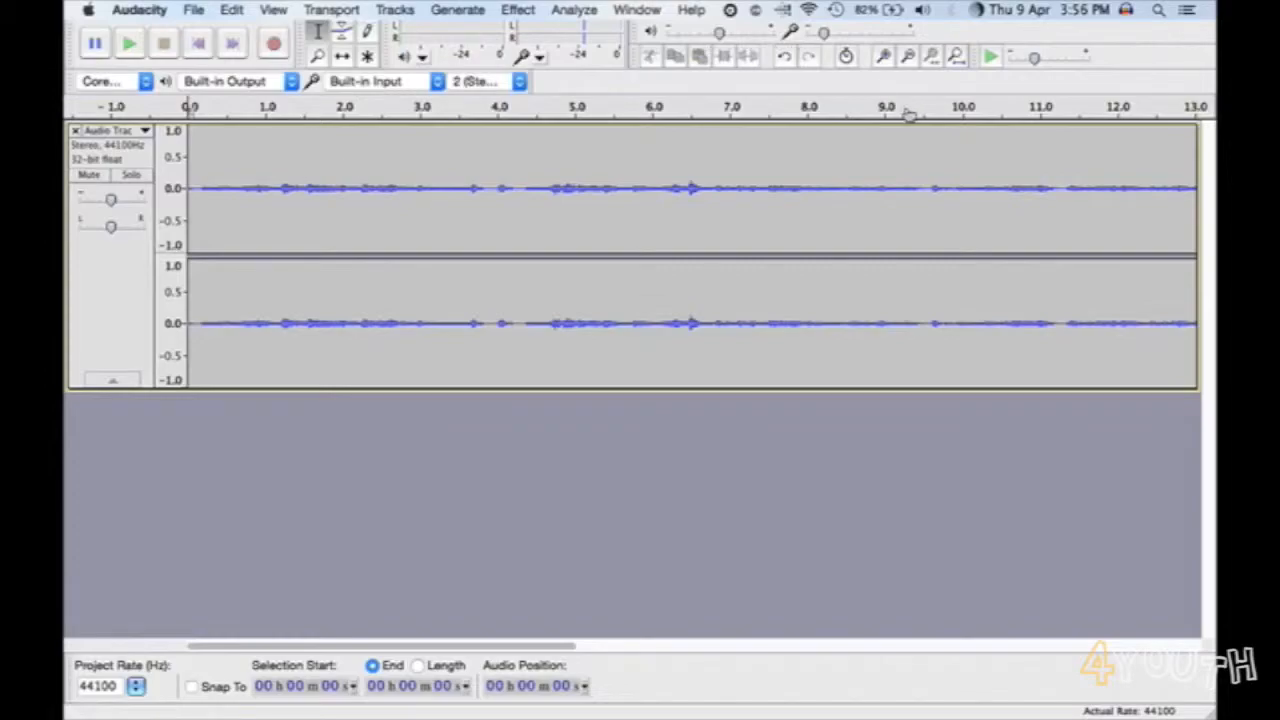
pyautogui.click(885, 58)
pyautogui.click(885, 58)
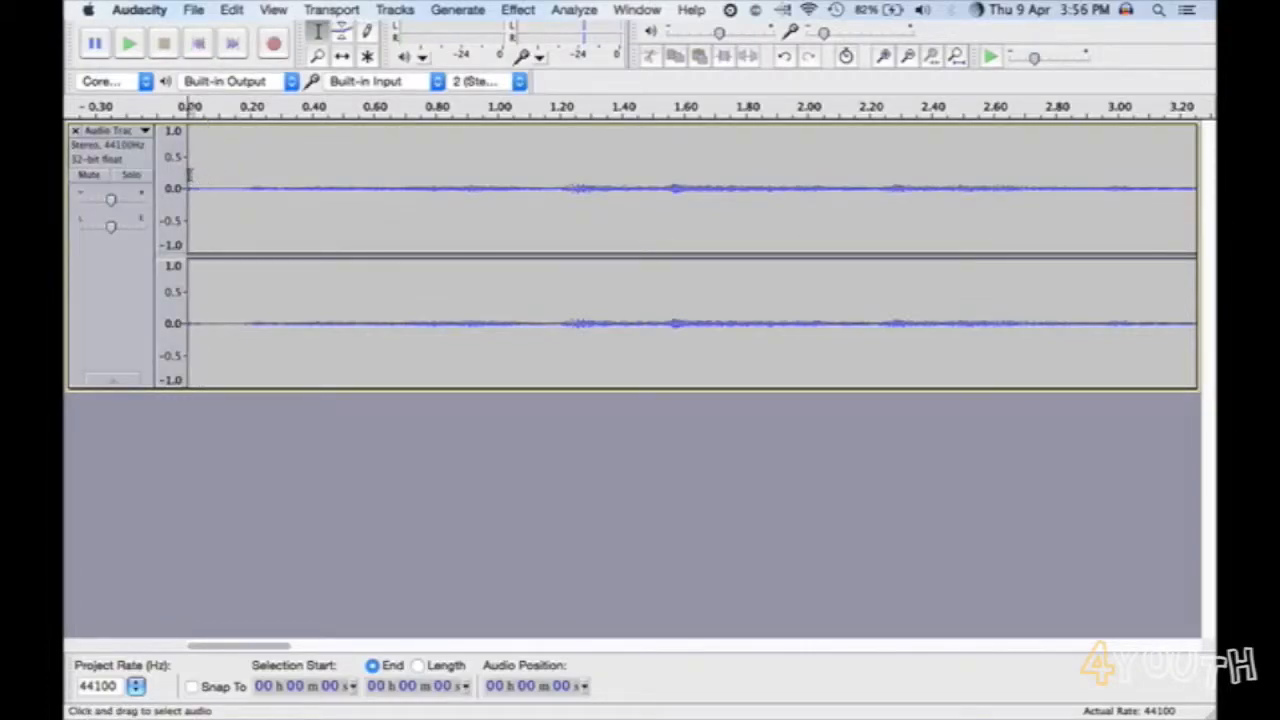
pyautogui.moveTo(193, 177); pyautogui.dragTo(320, 177)
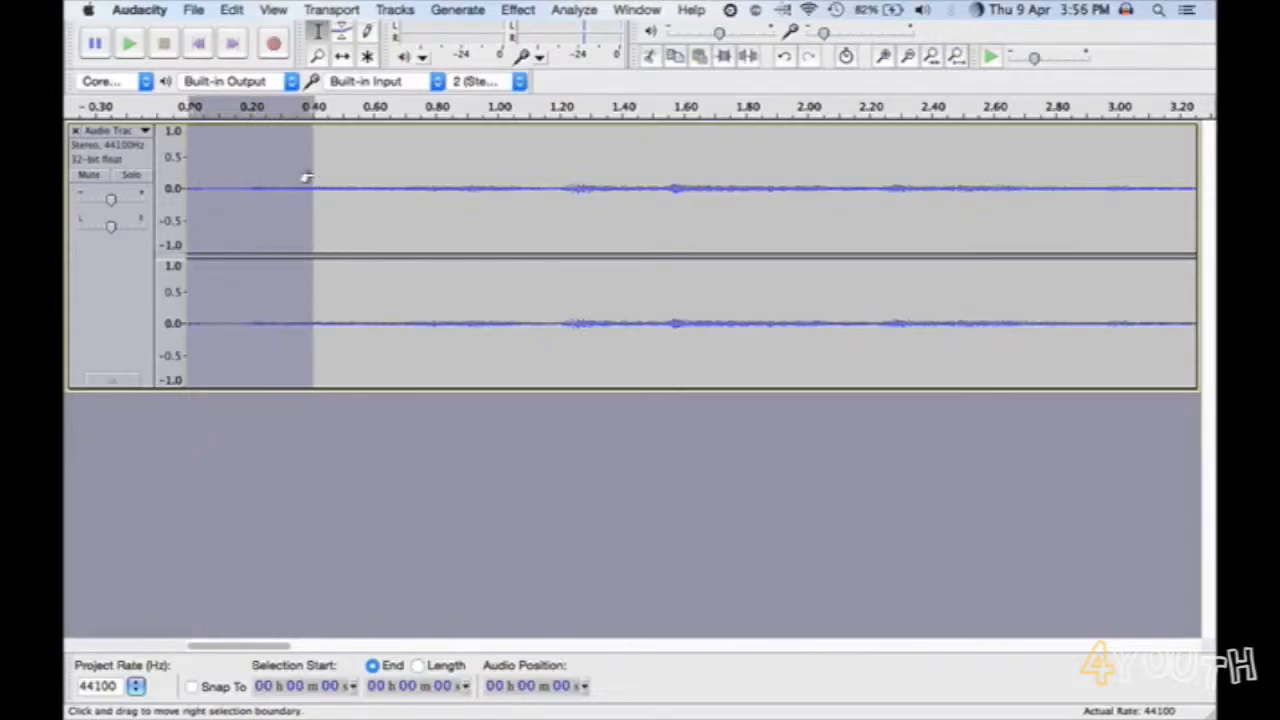
pyautogui.press('space')
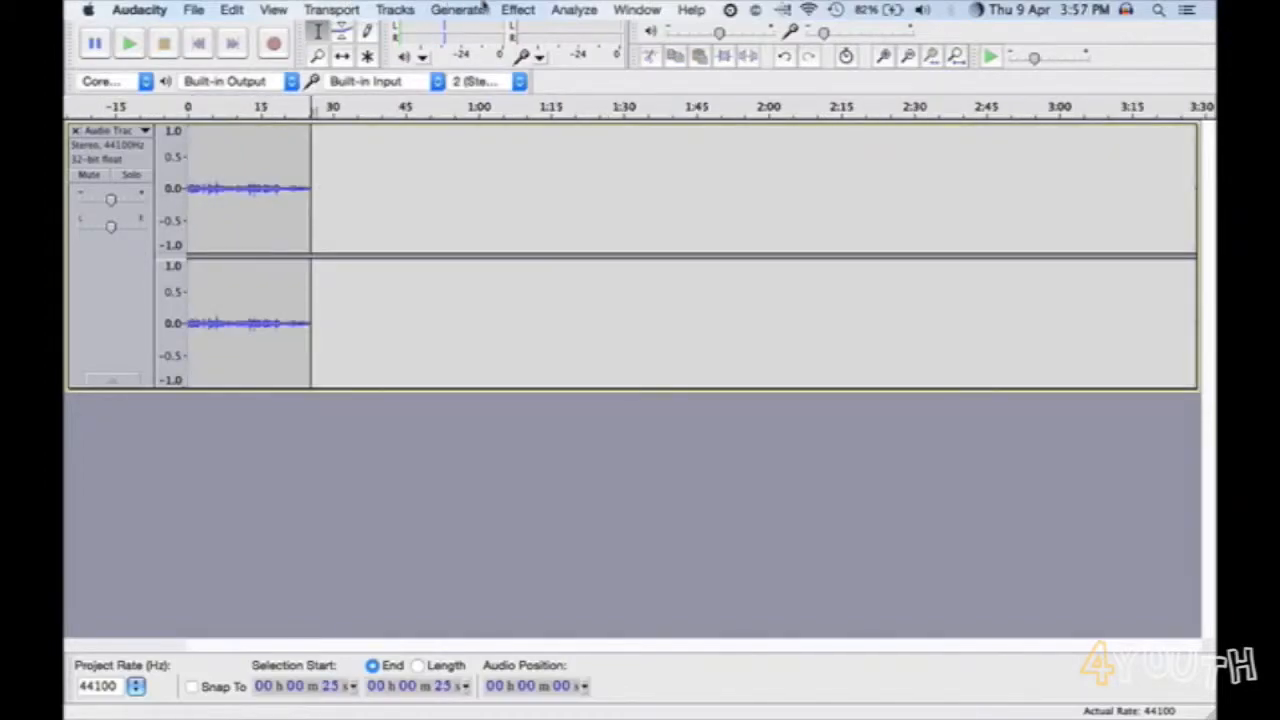
# - Open the Compressor effect for the whole voice recording, enable Compress based on Peaks and preview the sound
pyautogui.doubleClick(274, 163)
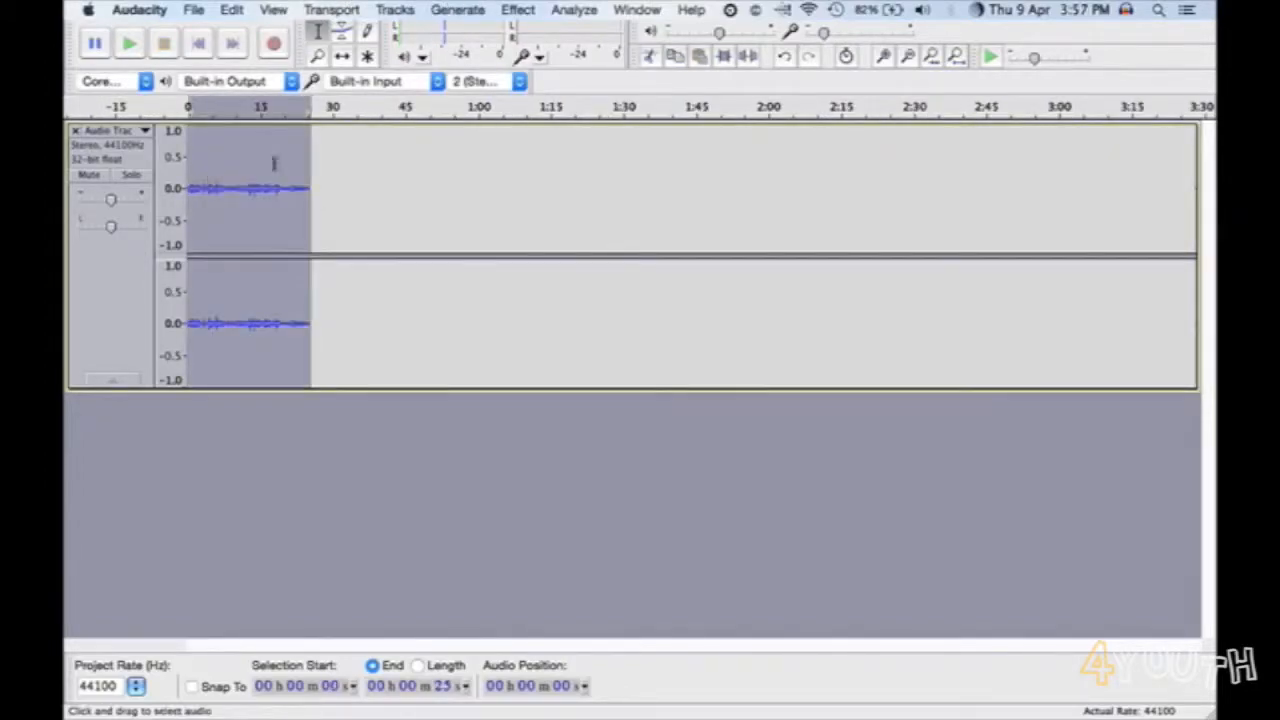
pyautogui.click(518, 9)
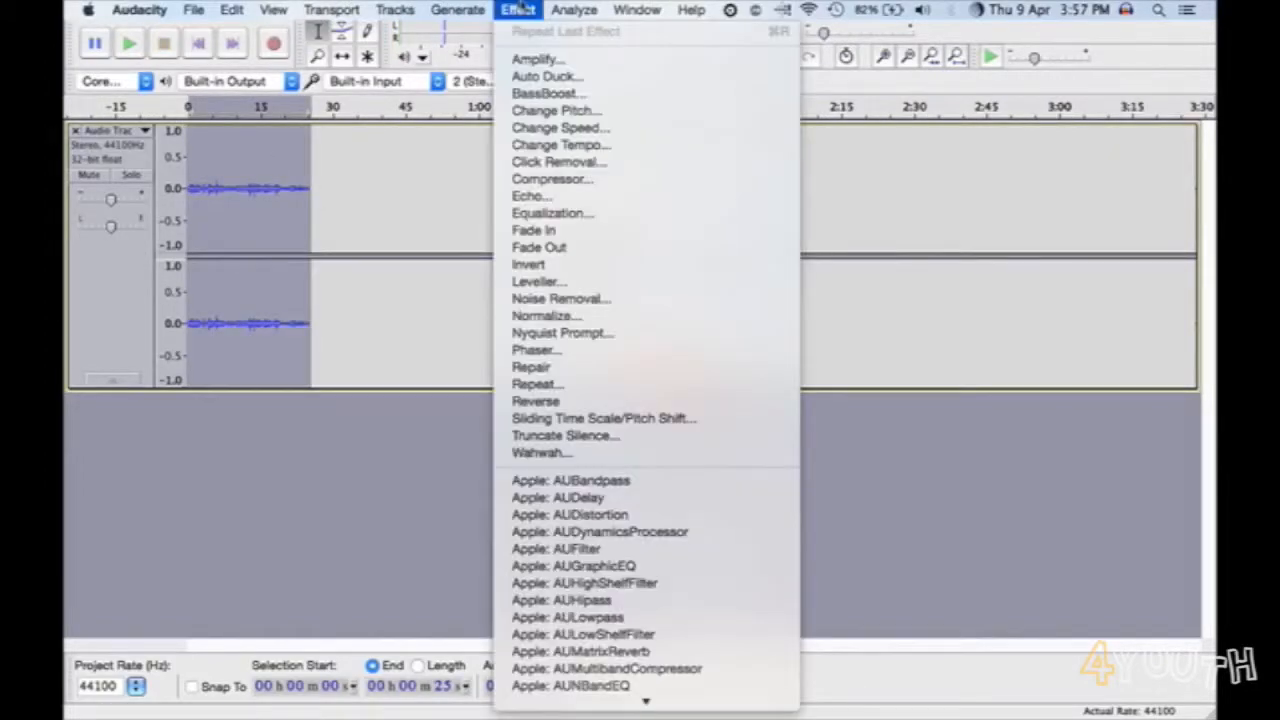
pyautogui.click(551, 182)
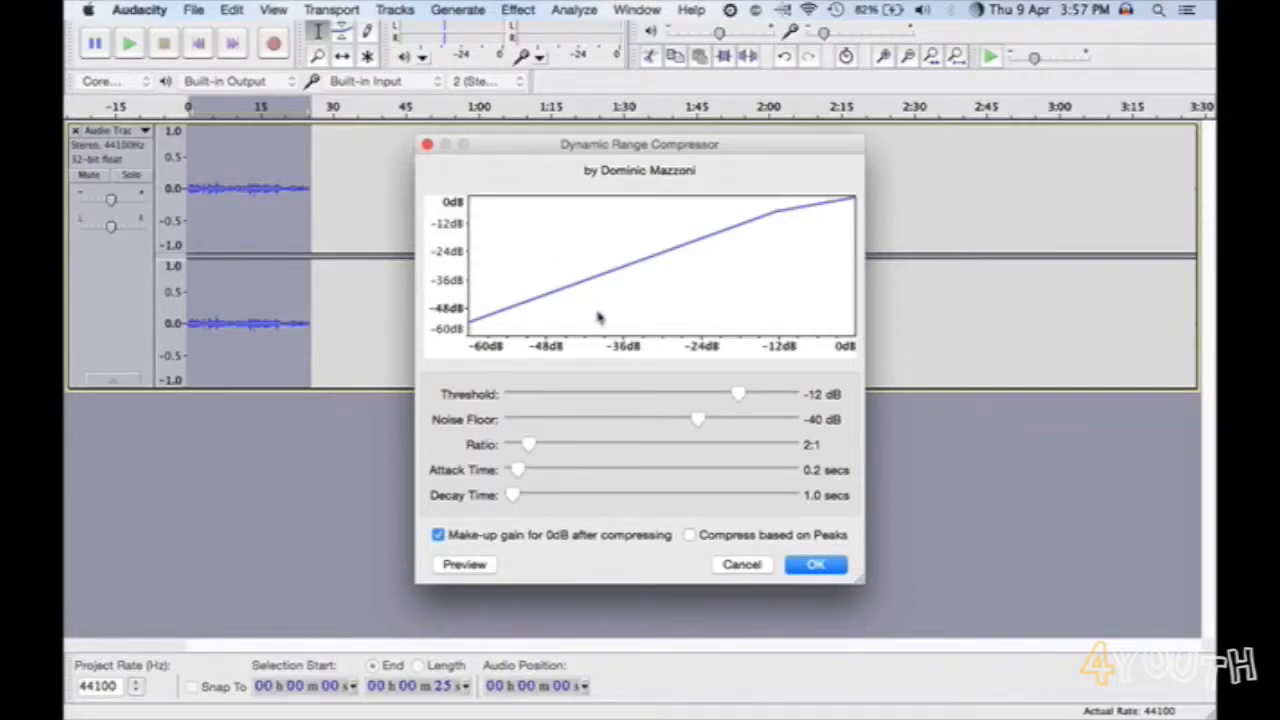
pyautogui.click(690, 535)
pyautogui.click(464, 565)
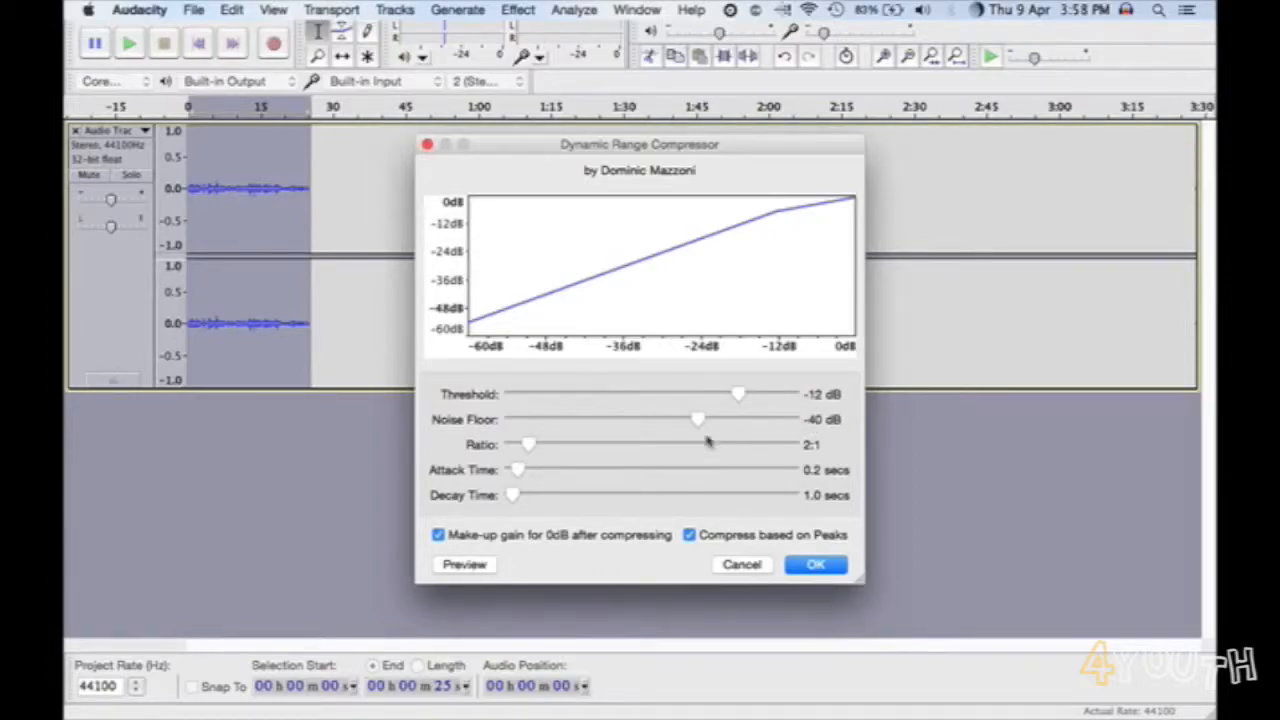
# - Compress the voice with noise floor -80 dB, ratio 6:1 and attack time 0.5 secs, previewing before applying
pyautogui.moveTo(707, 423); pyautogui.dragTo(521, 428)
pyautogui.moveTo(528, 446); pyautogui.dragTo(658, 448)
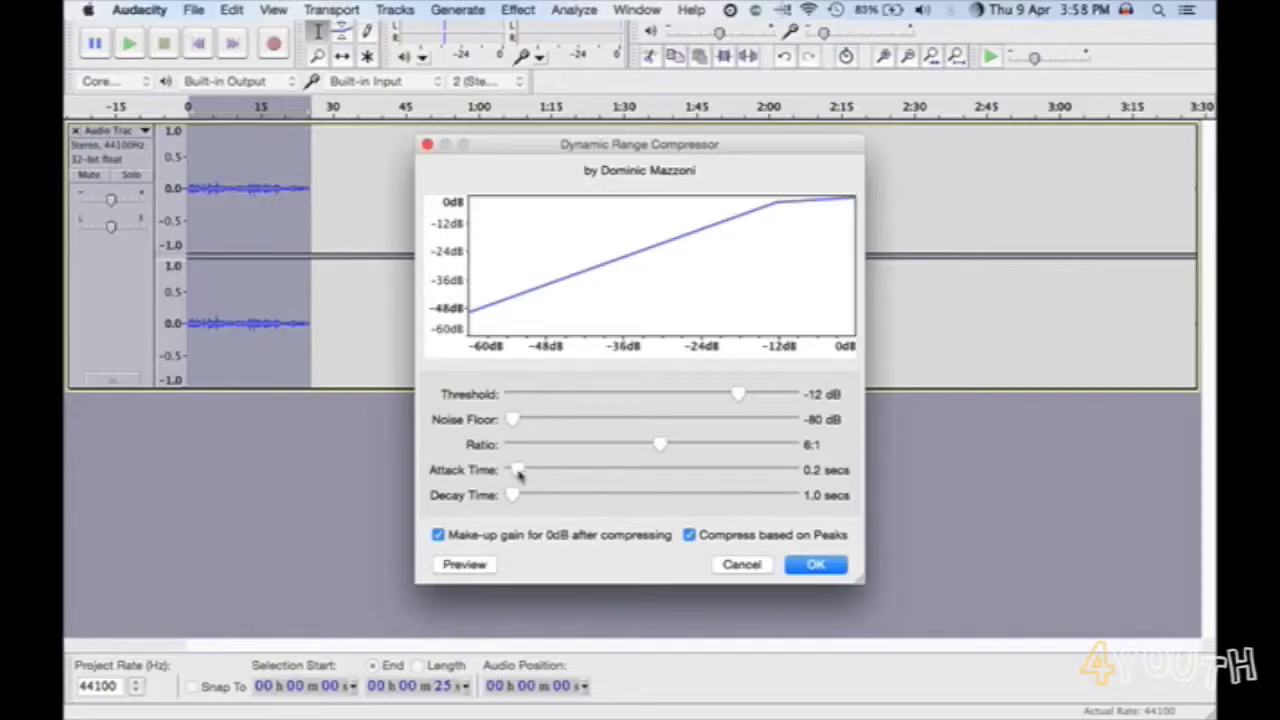
pyautogui.moveTo(523, 473); pyautogui.dragTo(538, 476)
pyautogui.click(469, 565)
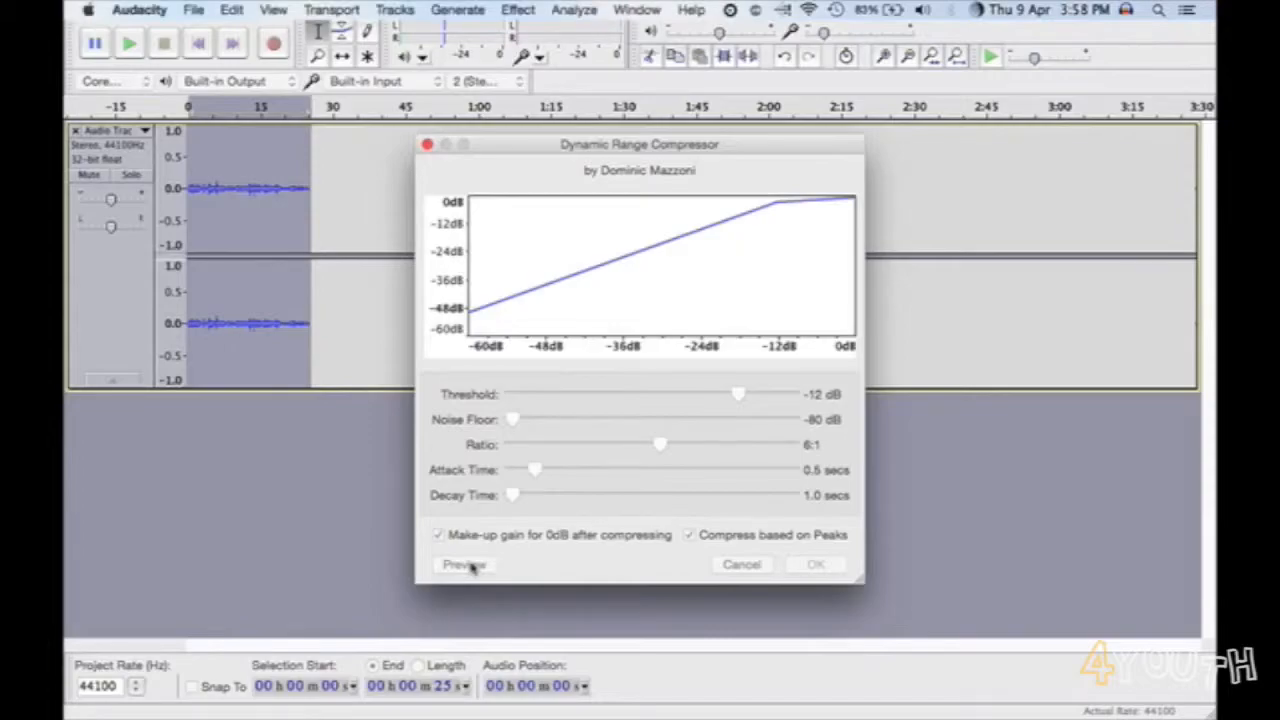
pyautogui.click(471, 566)
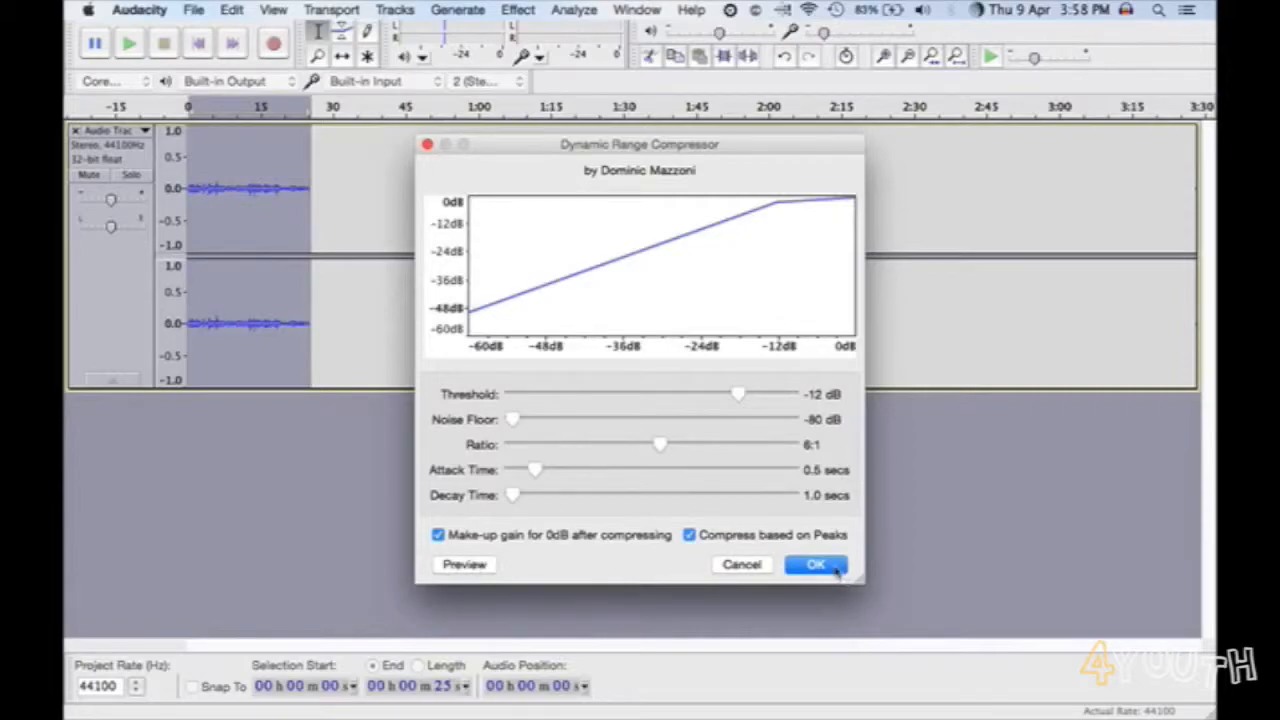
pyautogui.click(836, 567)
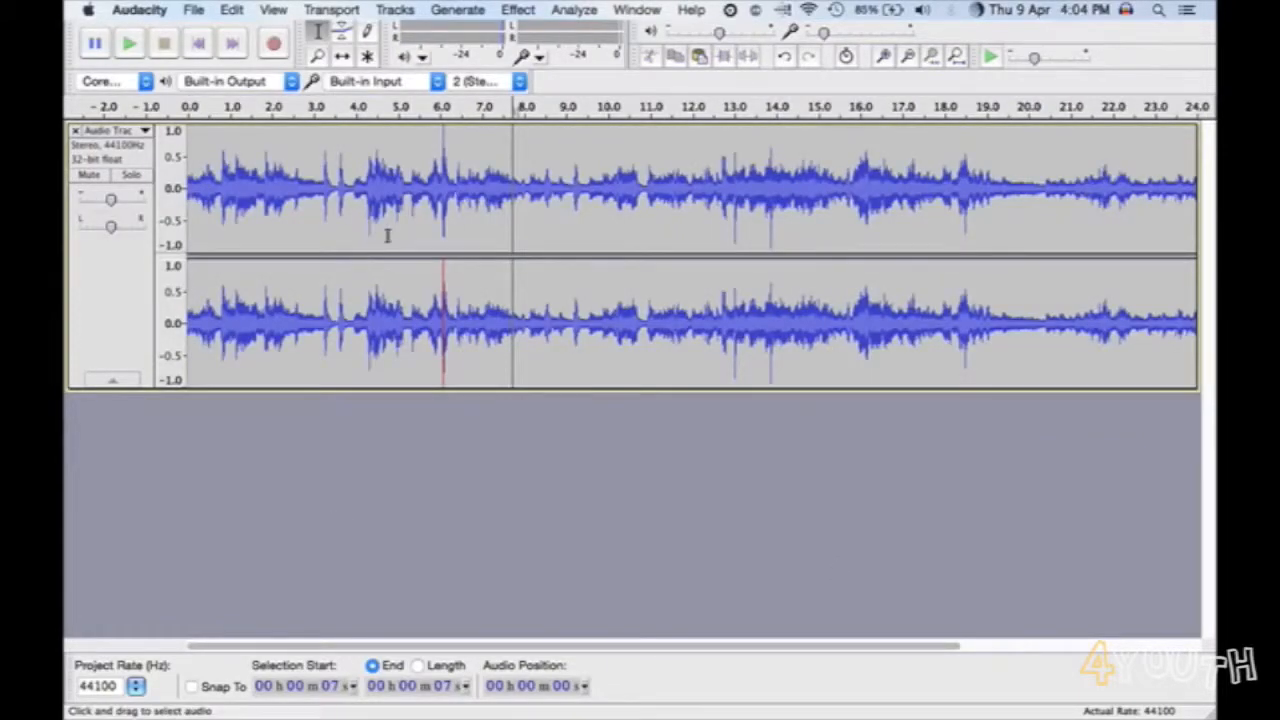
# - Import the music file 4Youth.mp3 from the Desktop as a new audio track
pyautogui.click(190, 11)
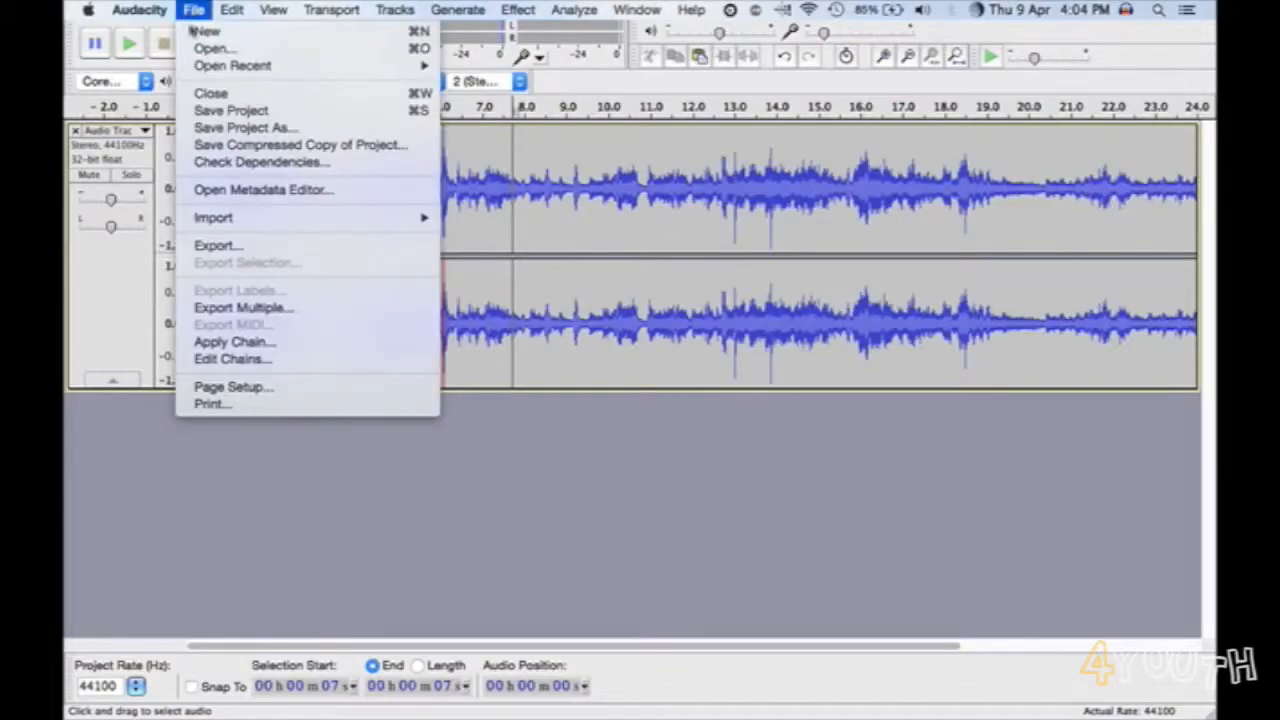
pyautogui.moveTo(258, 224)
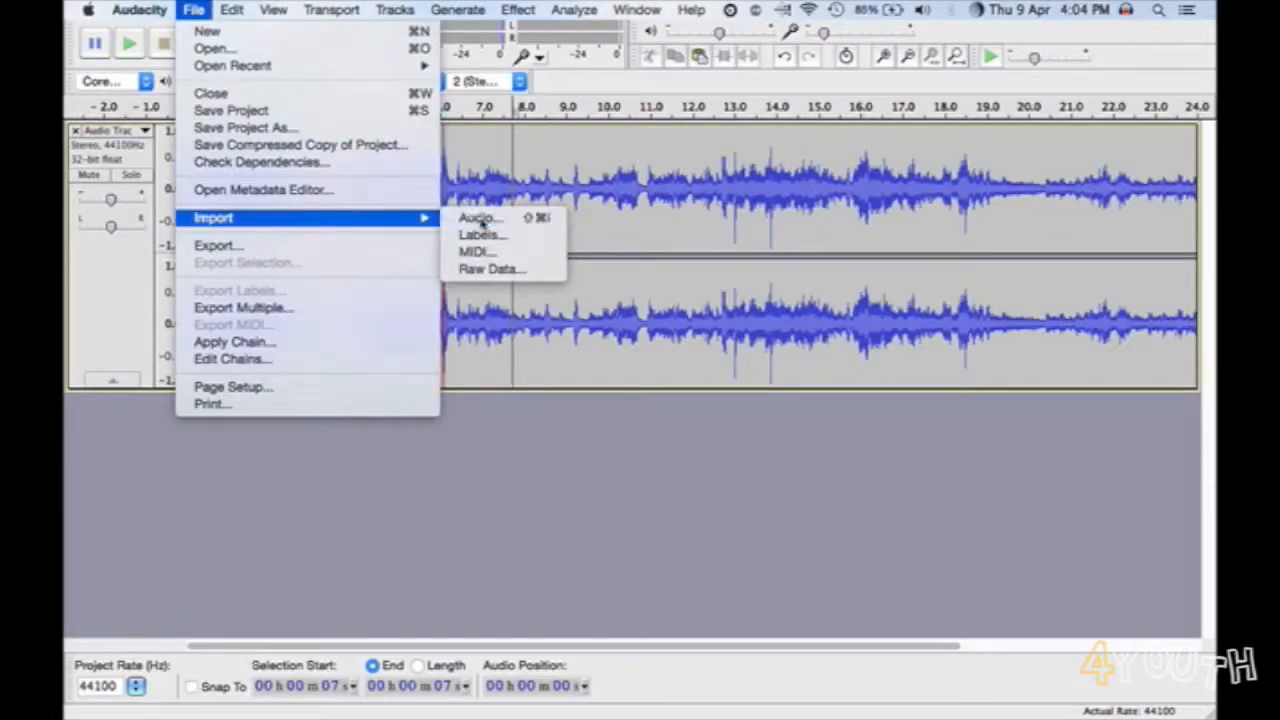
pyautogui.click(478, 219)
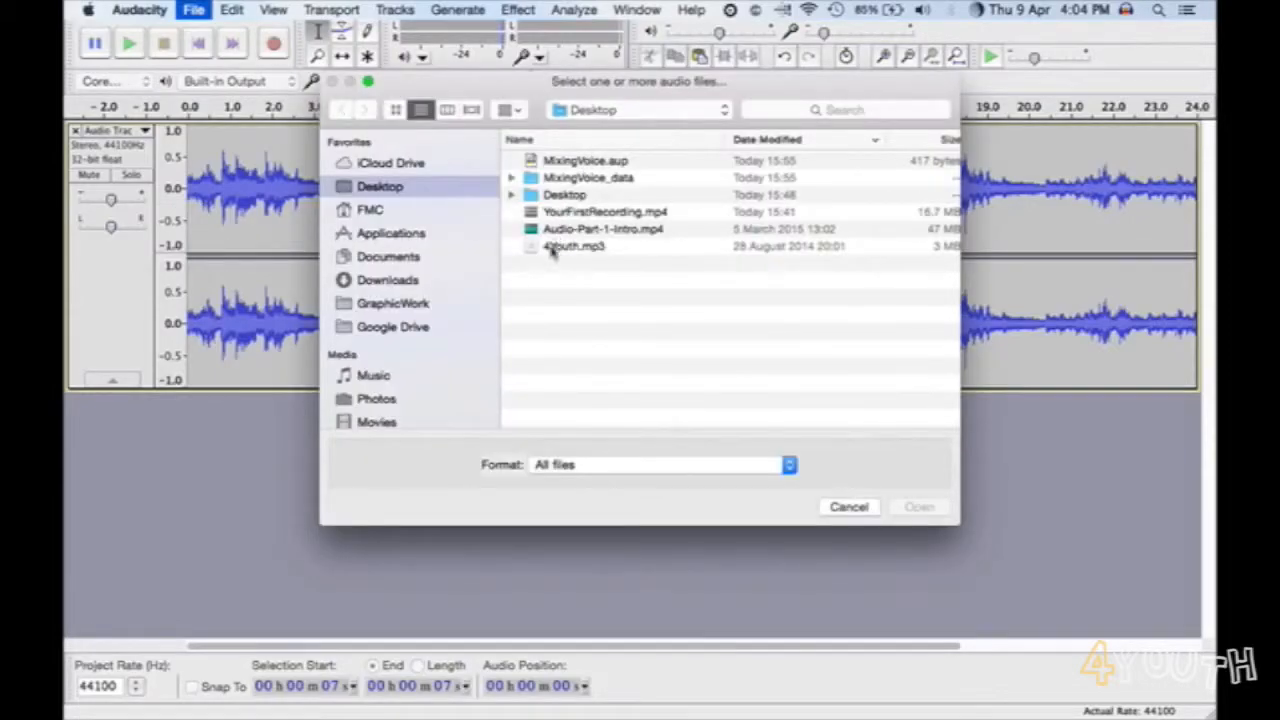
pyautogui.click(557, 246)
pyautogui.click(919, 508)
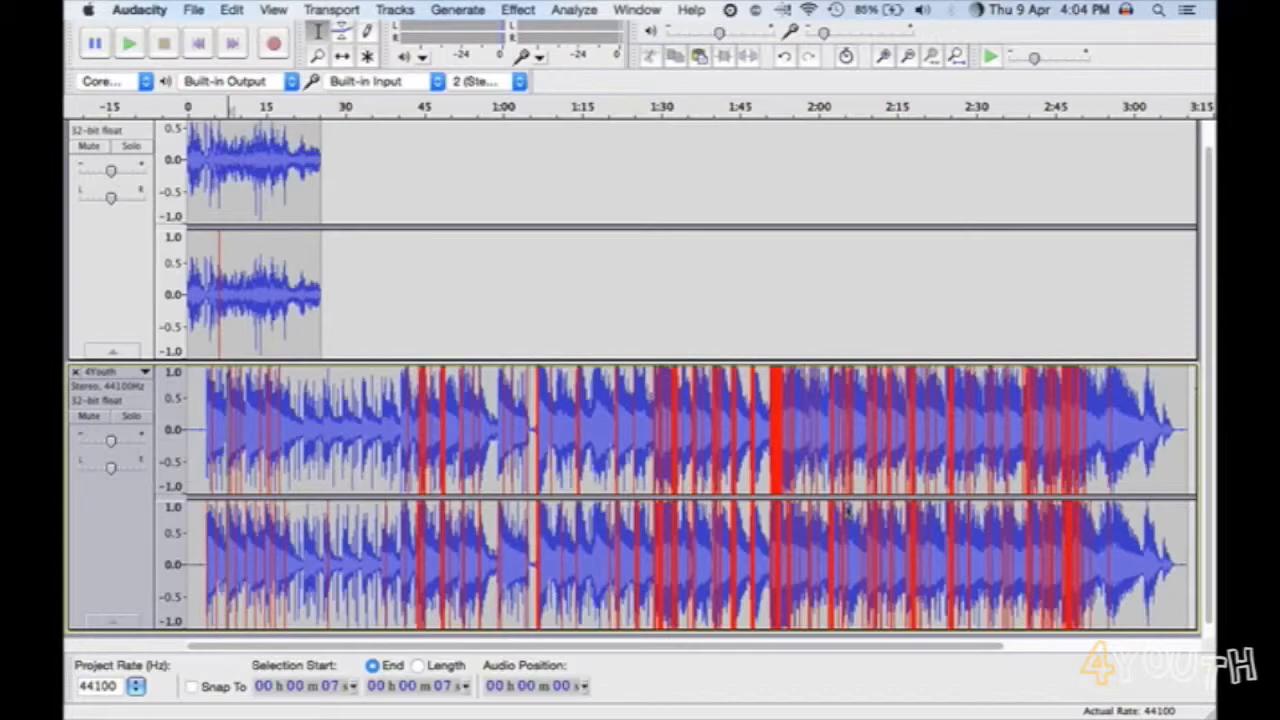
# - Delete the part of the 4Youth music track that runs past the end of the voice recording
pyautogui.click(322, 385)
pyautogui.moveTo(330, 389); pyautogui.dragTo(1197, 448)
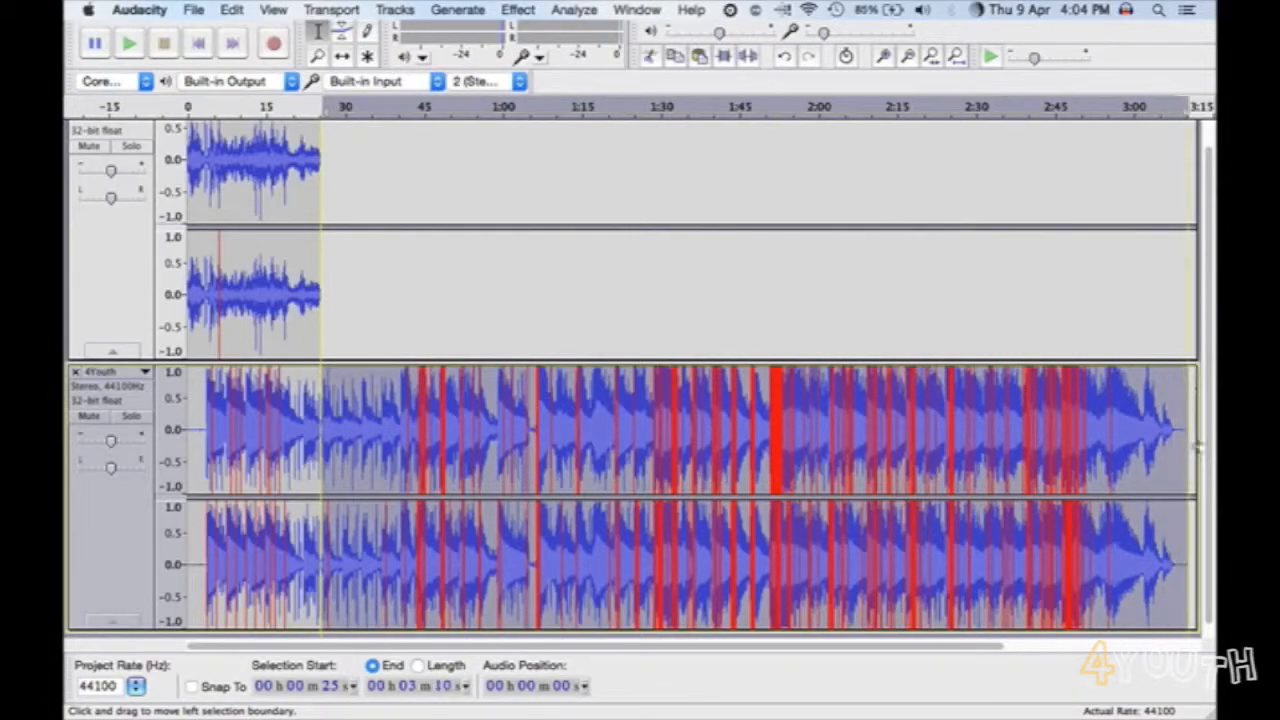
pyautogui.press('Delete')
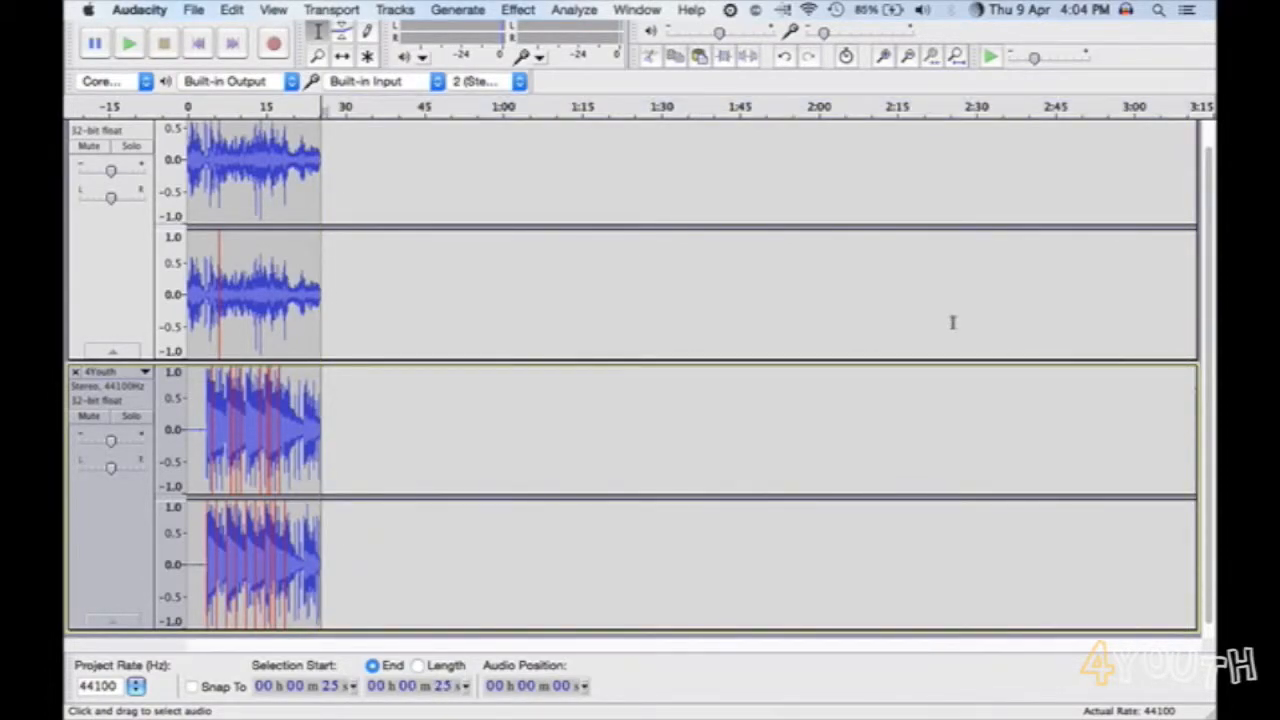
# - Split the 4Youth music track at about 7 seconds, just before the second swell of the music
pyautogui.click(884, 56)
pyautogui.click(884, 56)
pyautogui.click(884, 56)
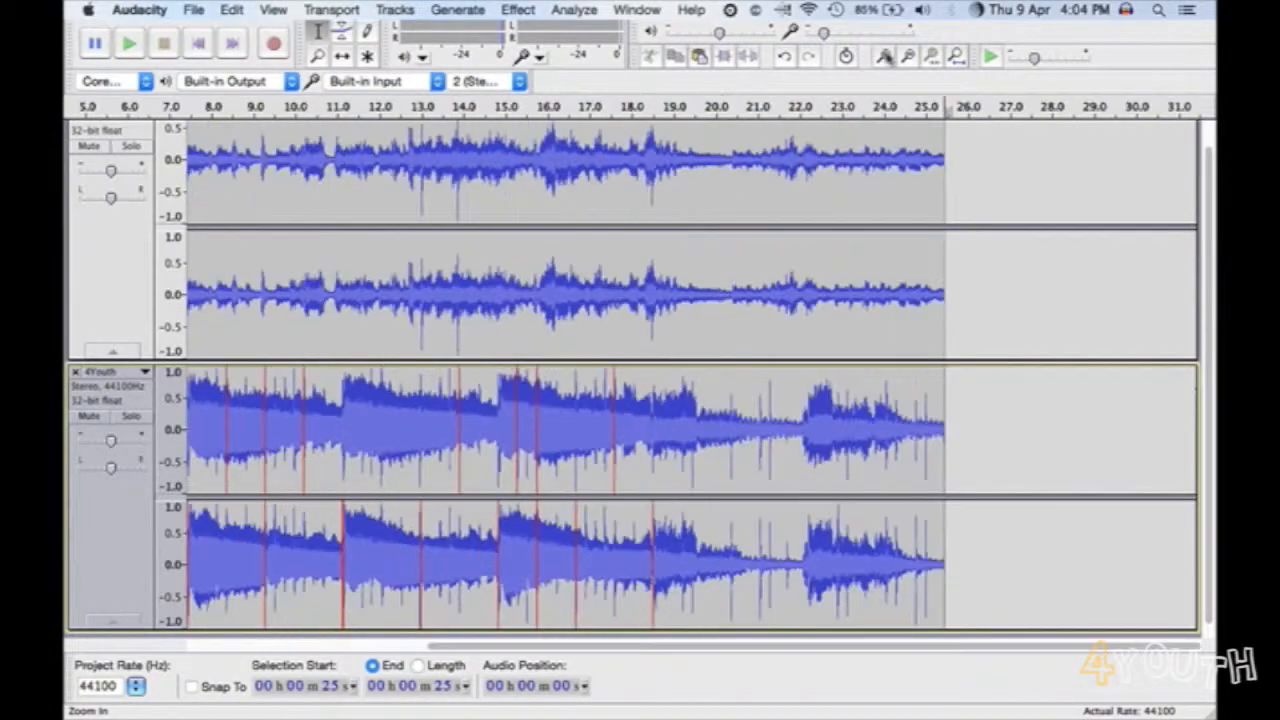
pyautogui.scroll(1, 336, 420)
pyautogui.click(340, 432)
pyautogui.scroll(-1, 343, 434)
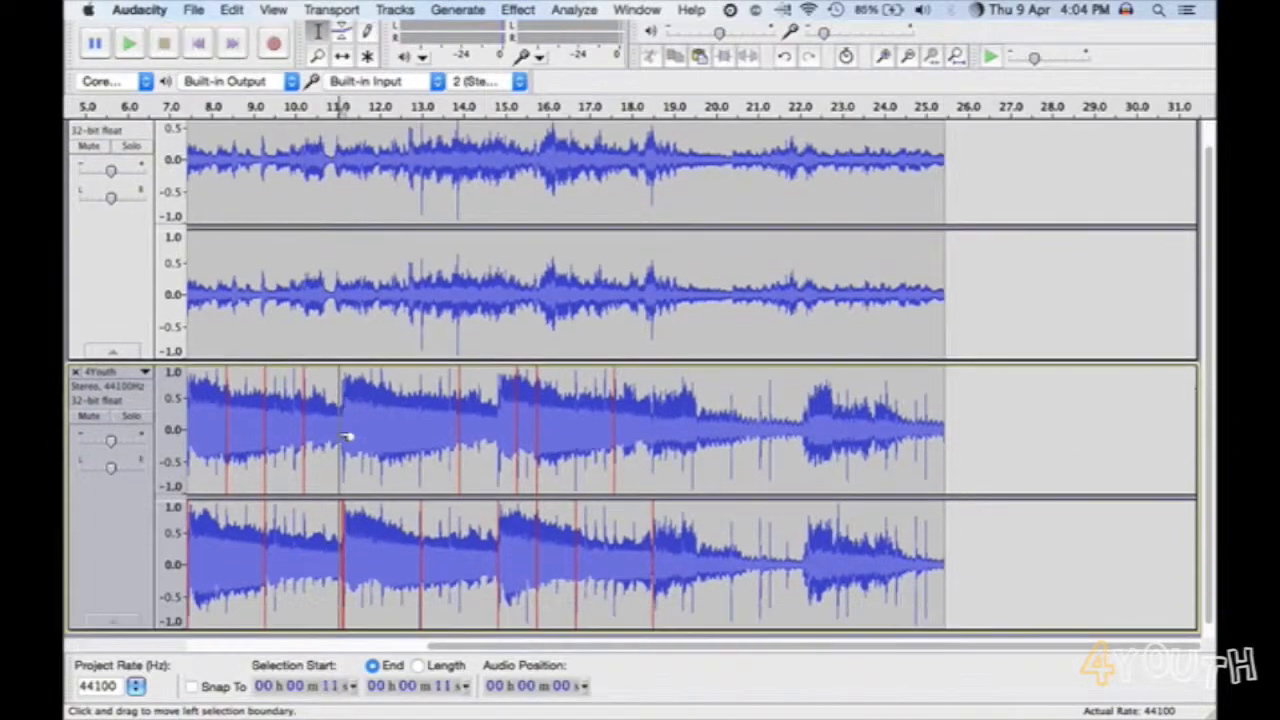
pyautogui.moveTo(469, 649); pyautogui.dragTo(212, 642)
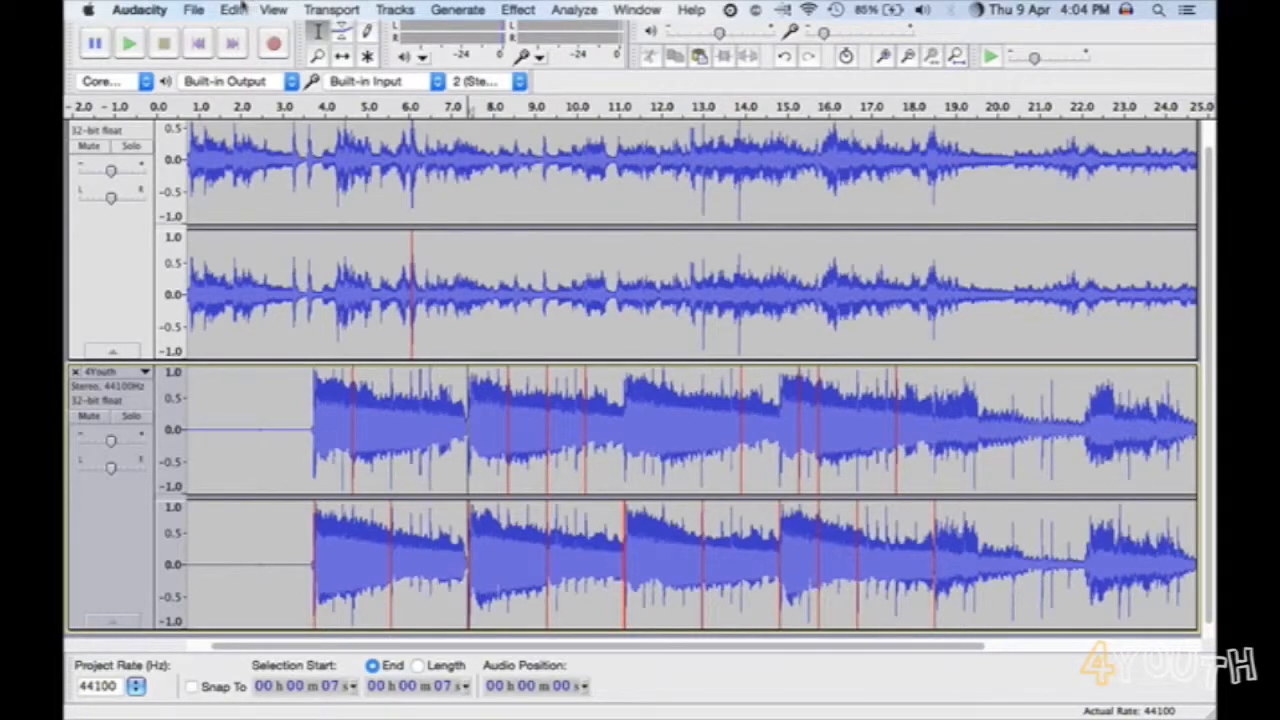
pyautogui.click(238, 9)
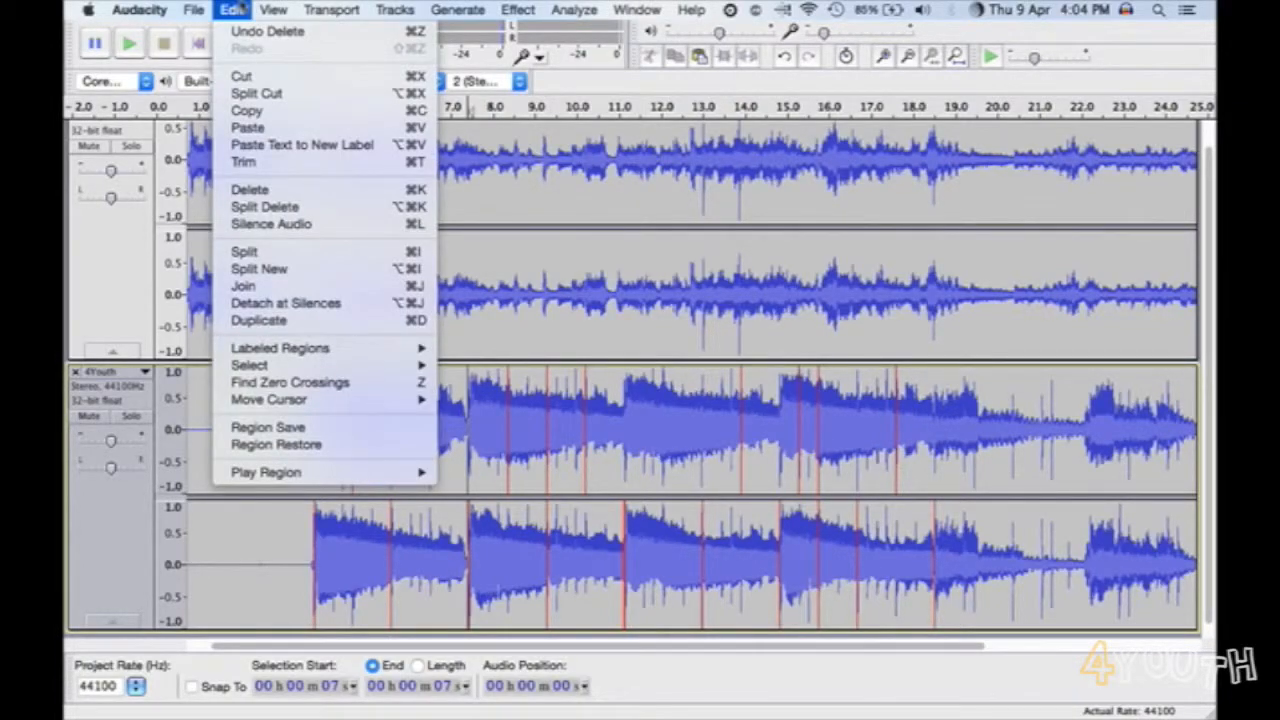
pyautogui.click(252, 256)
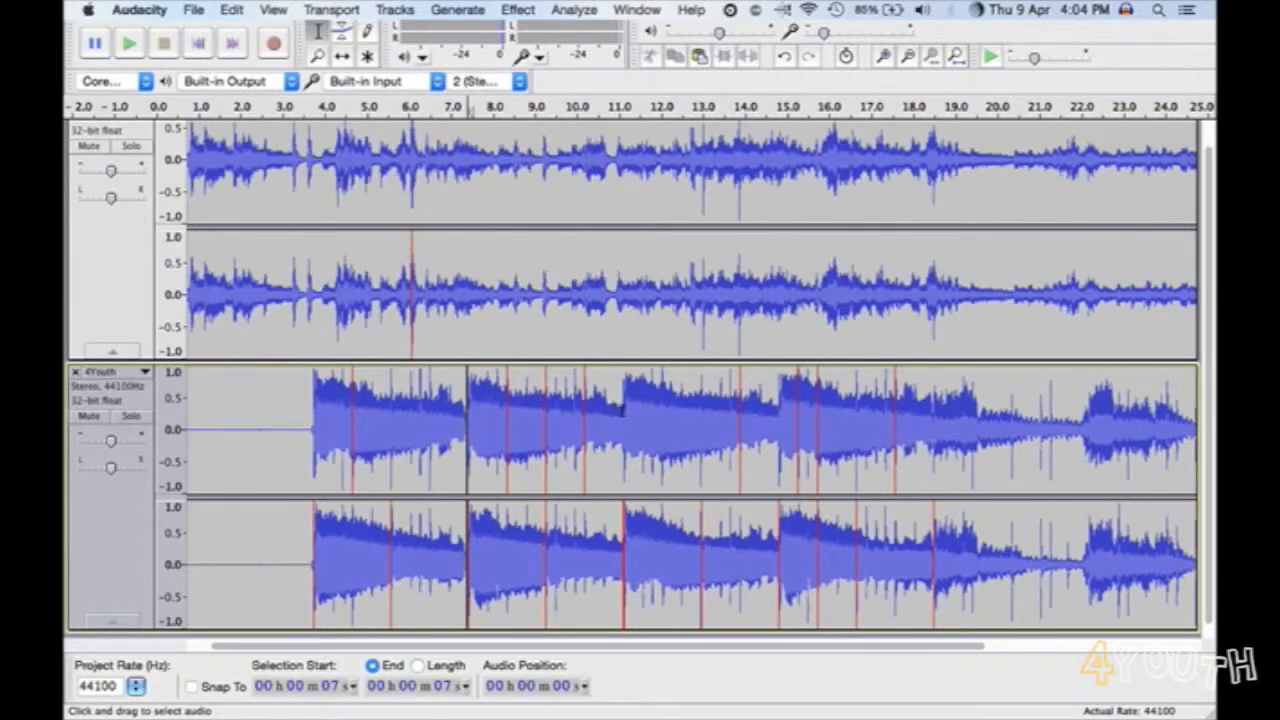
# - Split the 4Youth music track at about 11 seconds and at about 14 seconds, just before the next two swells
pyautogui.click(620, 410)
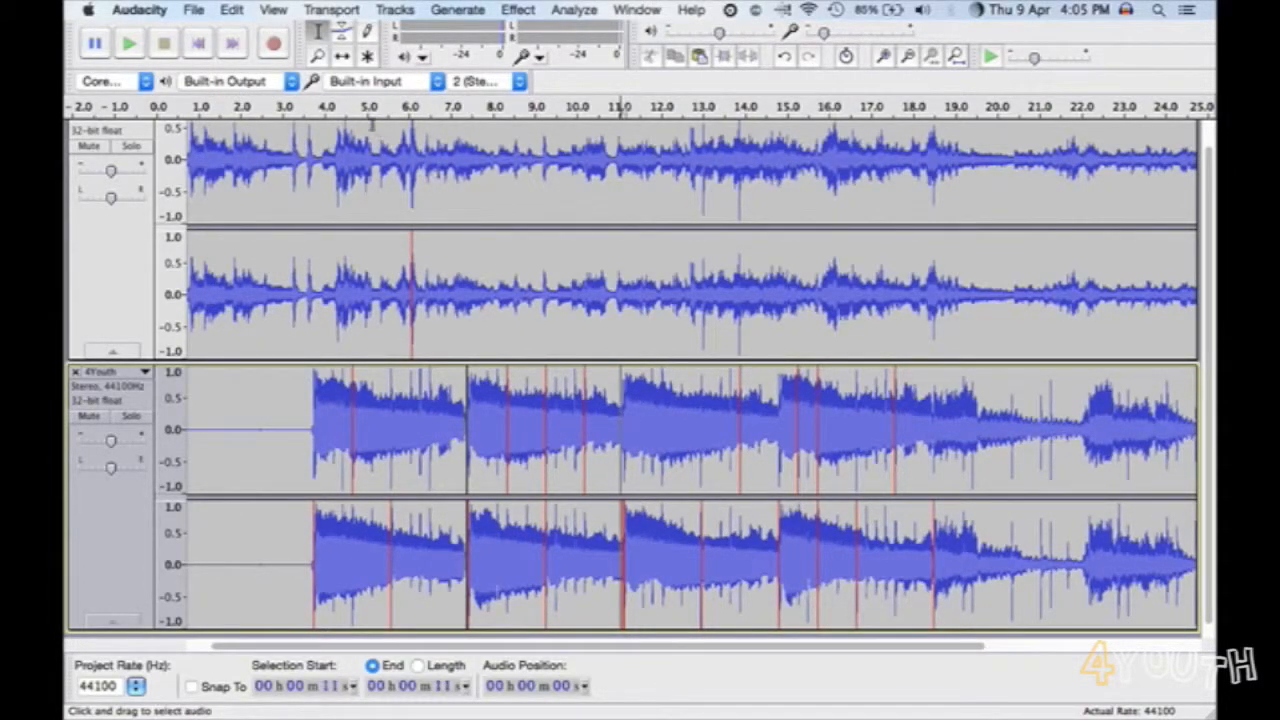
pyautogui.click(232, 9)
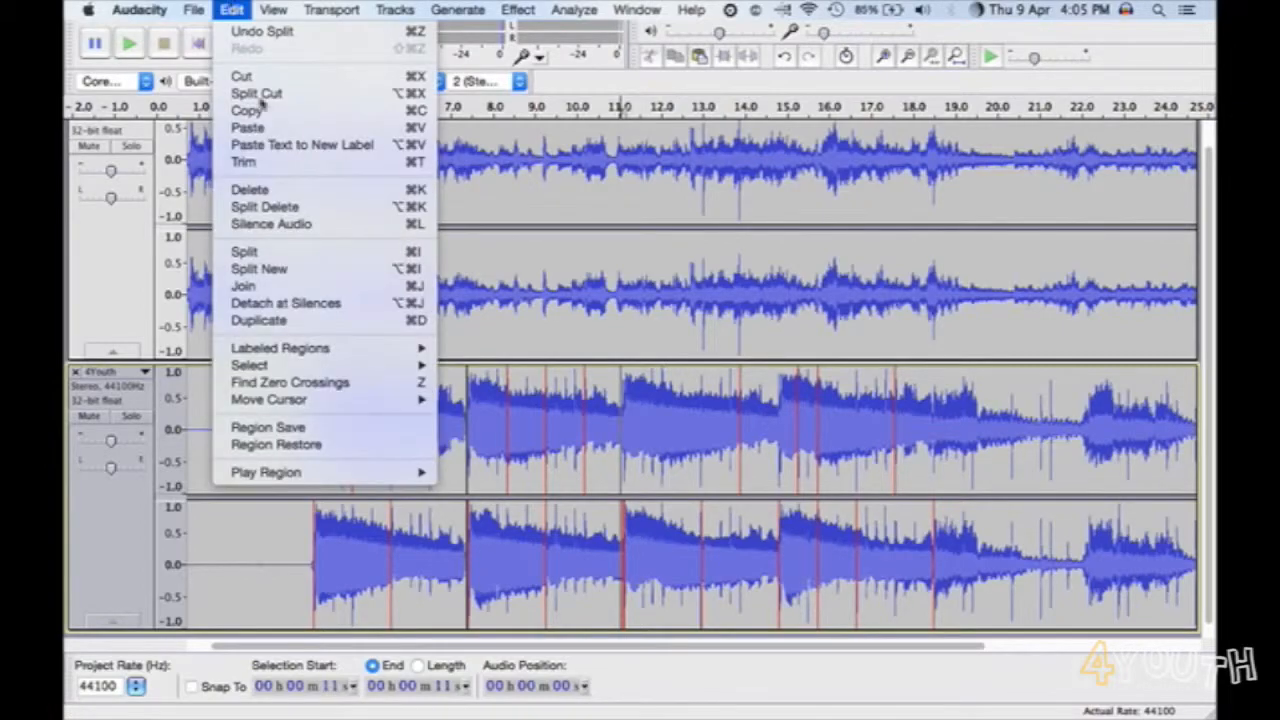
pyautogui.click(284, 252)
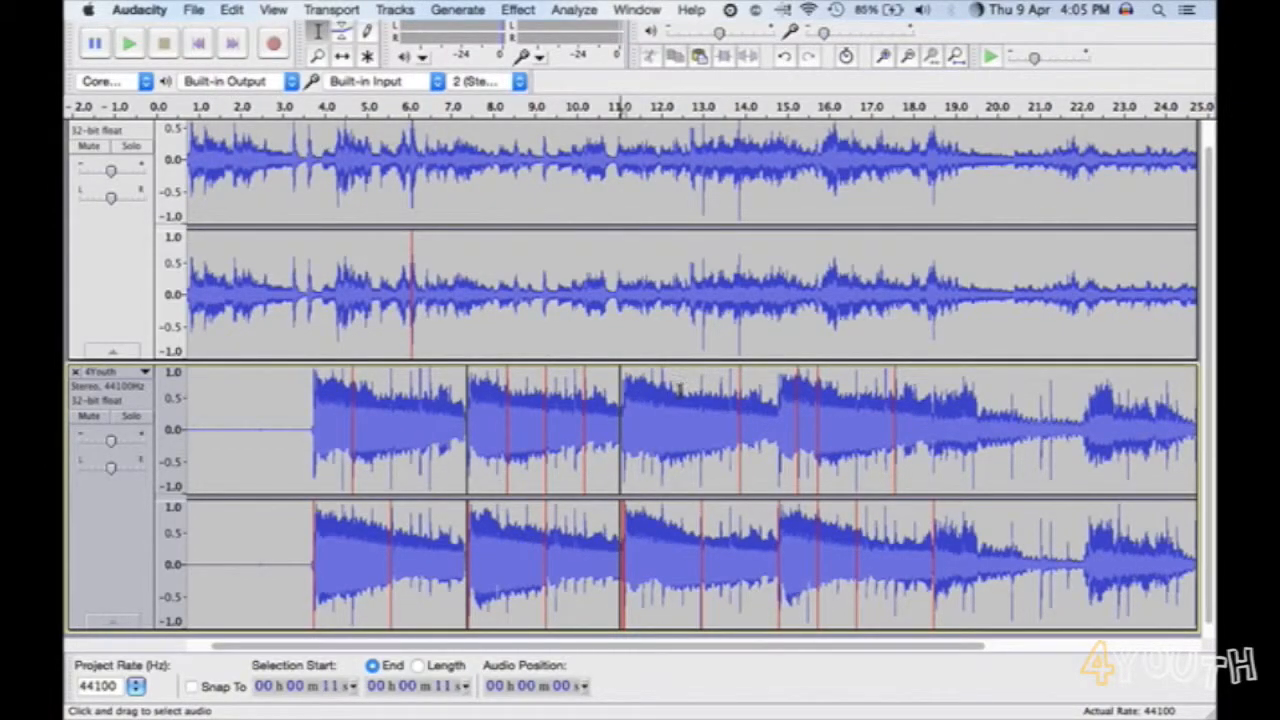
pyautogui.click(778, 405)
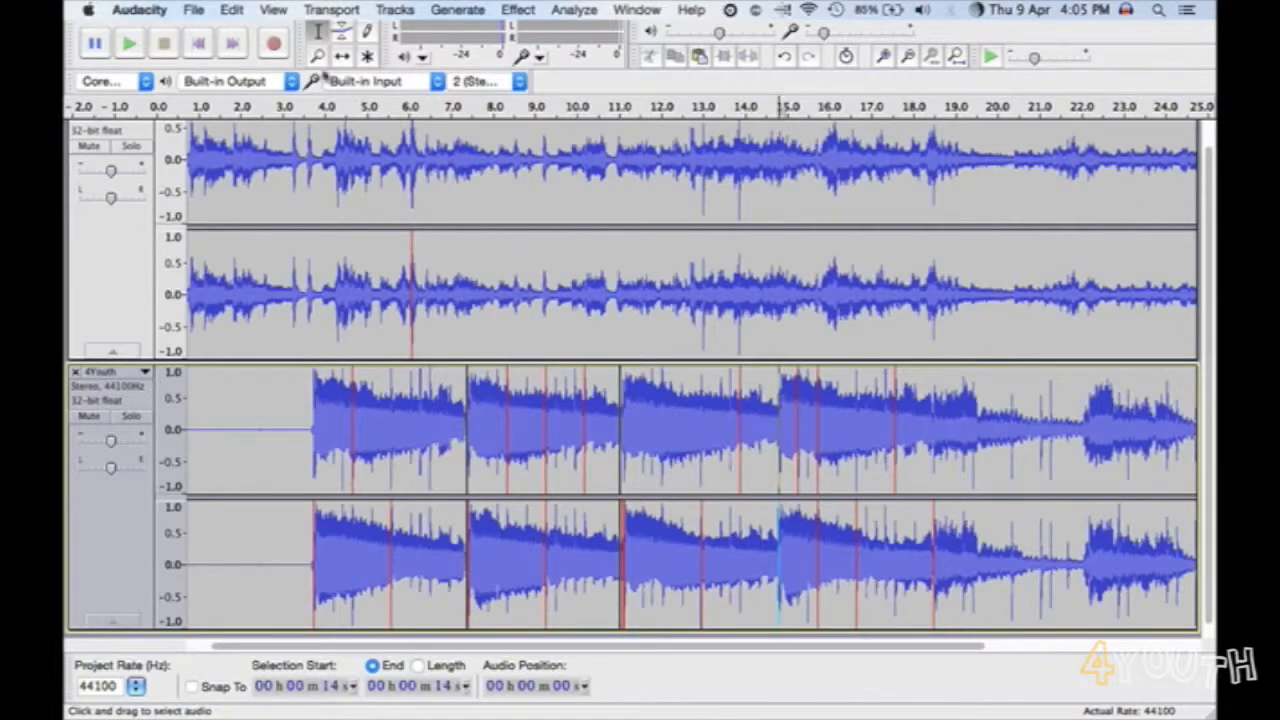
pyautogui.click(230, 9)
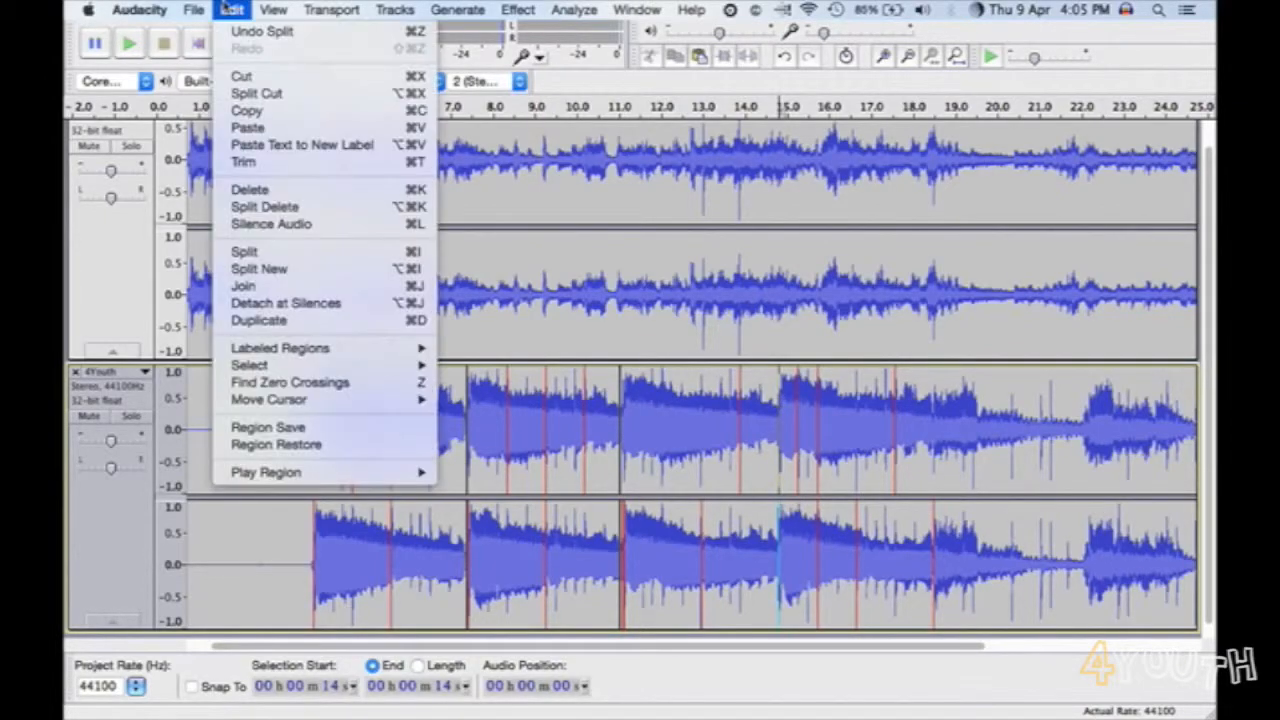
pyautogui.click(266, 254)
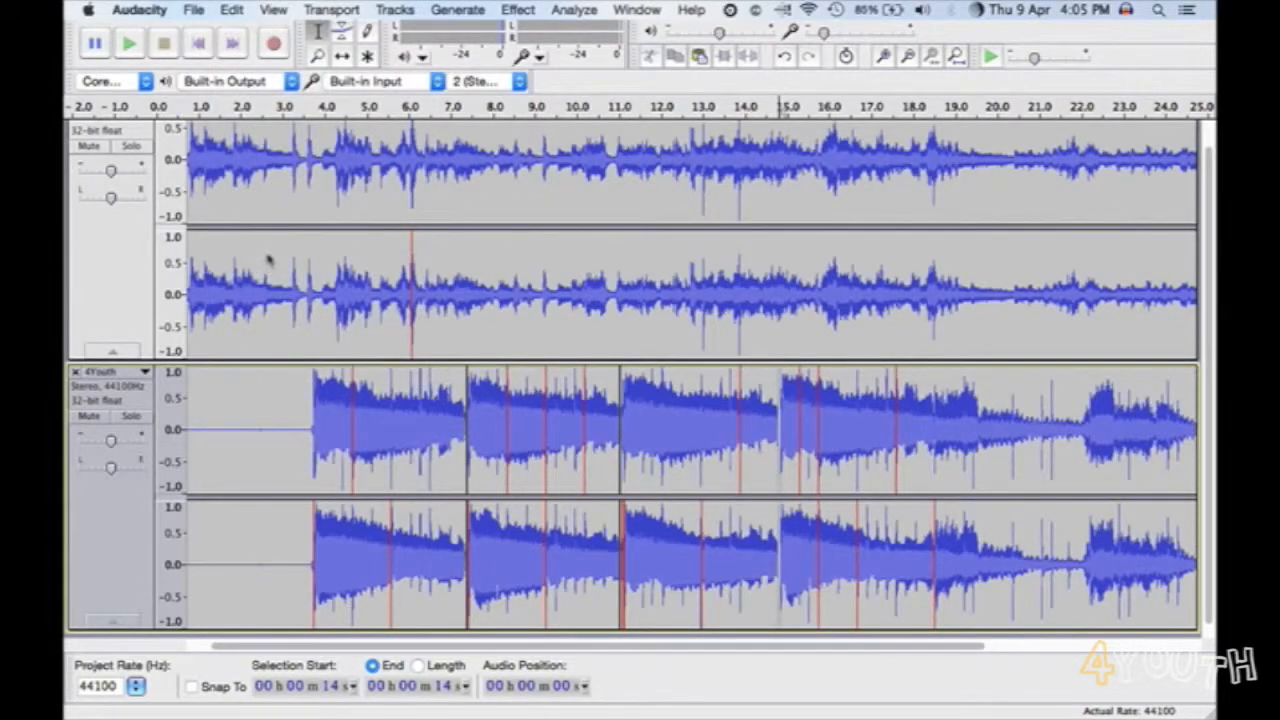
# - Add a label named First Narration at the 4Youth track's split at about 7 seconds
pyautogui.click(467, 429)
pyautogui.click(466, 425)
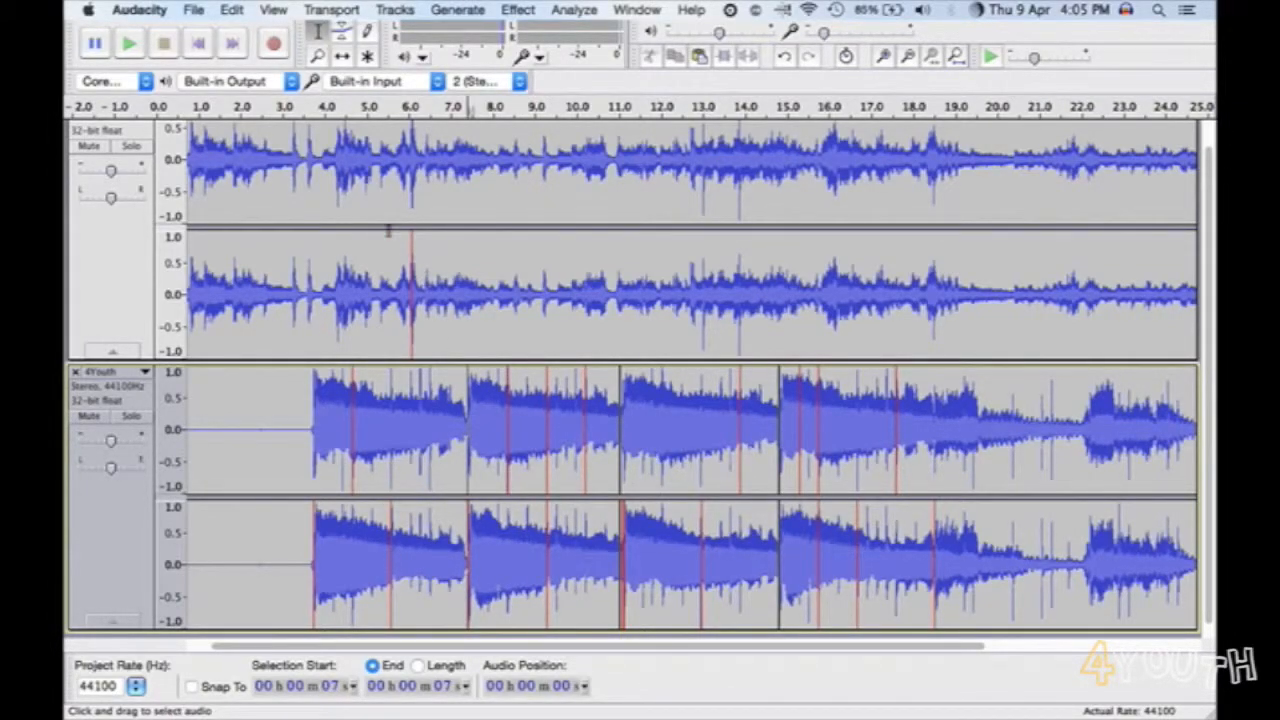
pyautogui.click(400, 11)
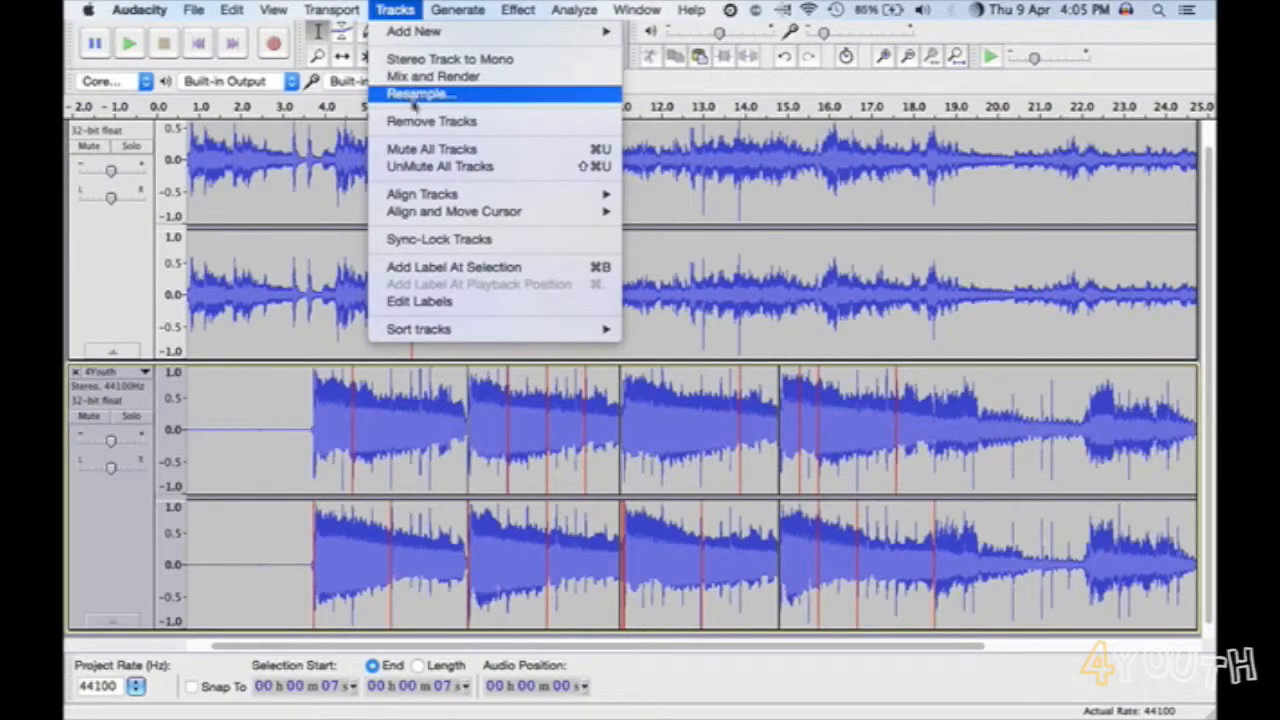
pyautogui.moveTo(419, 203)
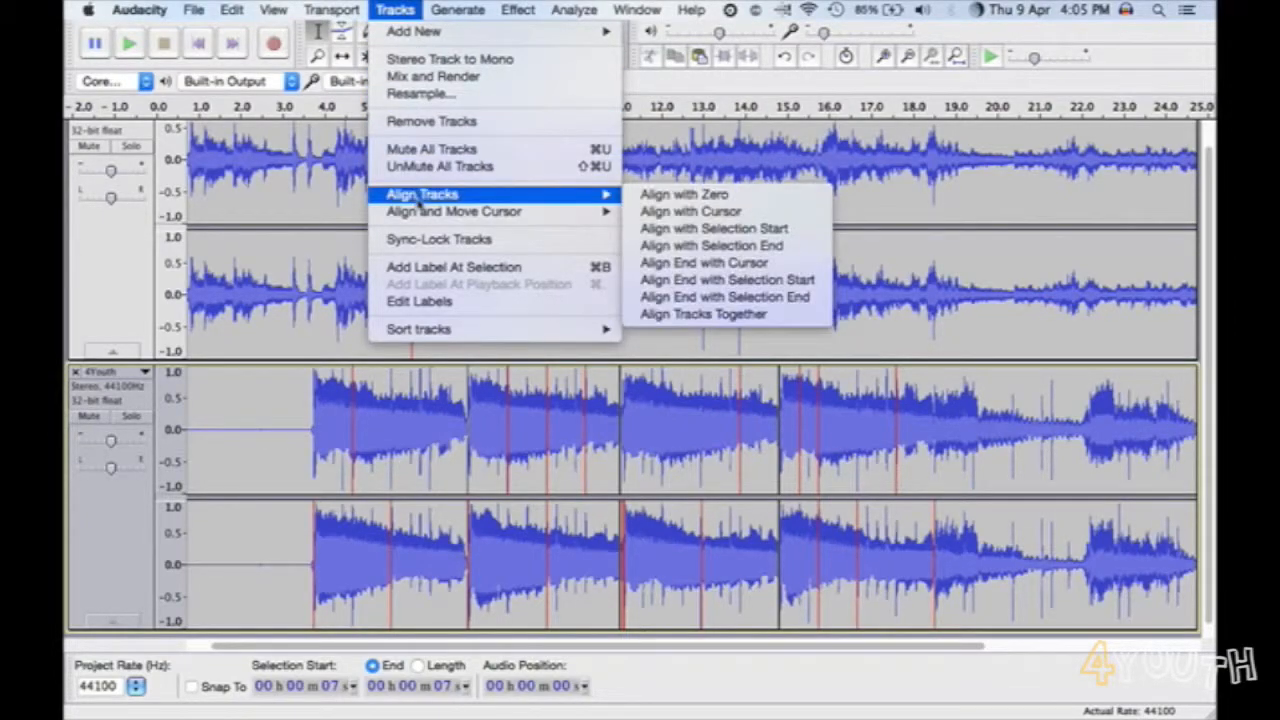
pyautogui.click(426, 266)
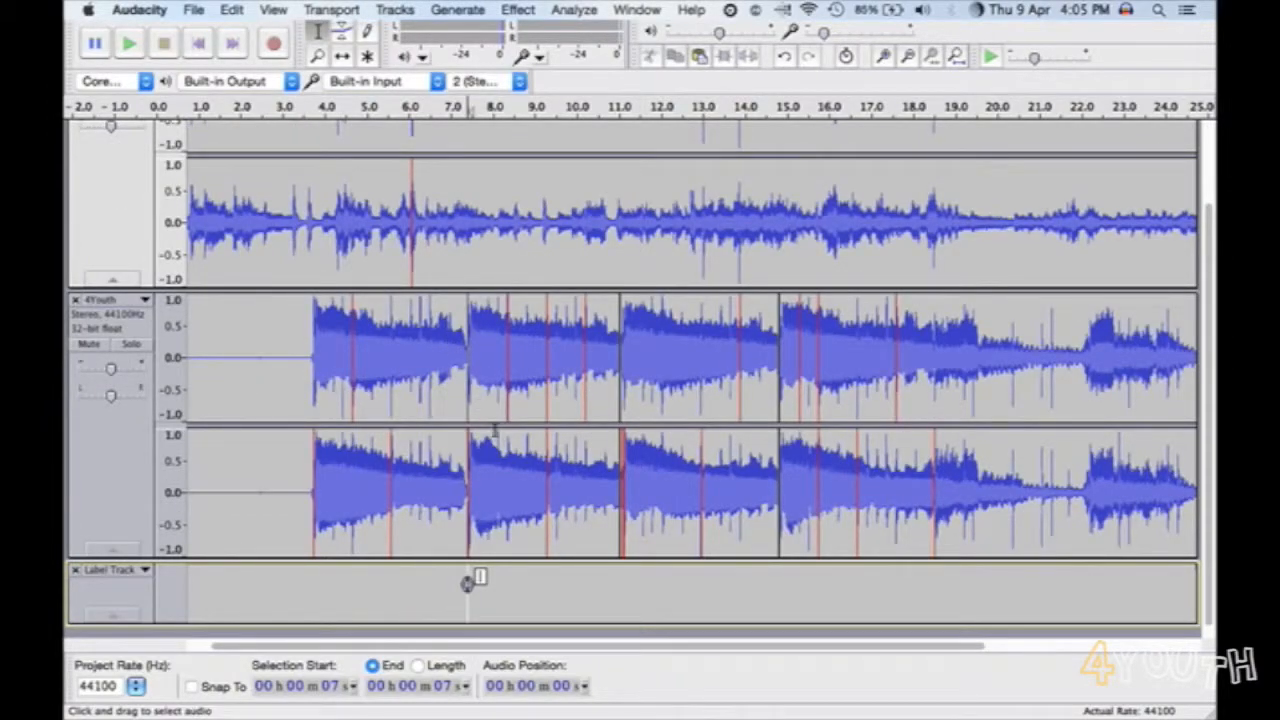
pyautogui.write('First Narration')
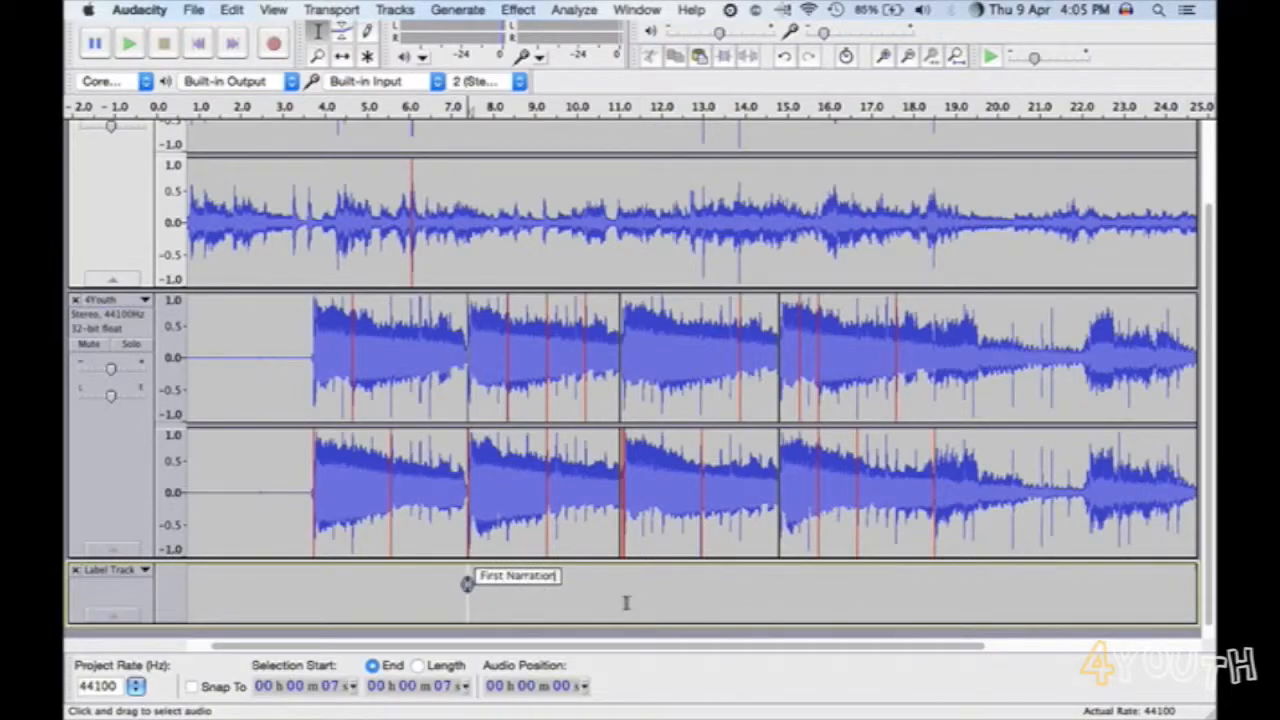
pyautogui.click(626, 602)
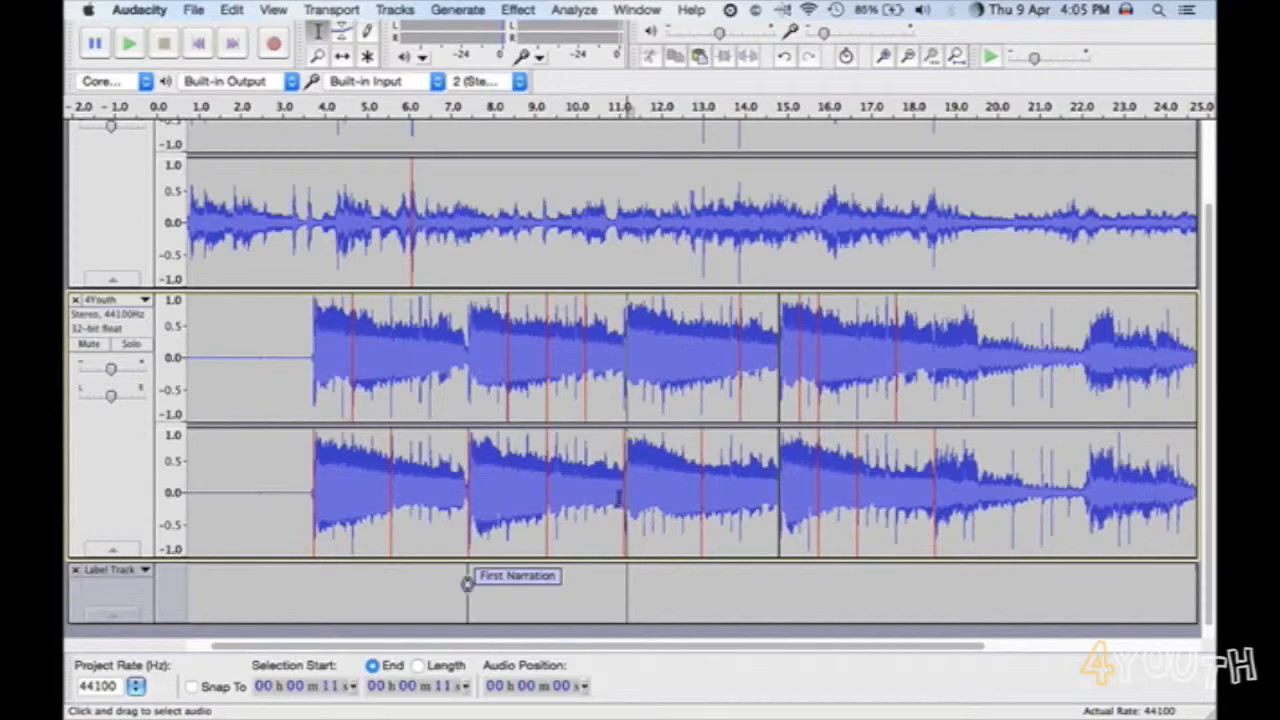
# - Add a label named Second at the music track's split at about 11 seconds
pyautogui.click(620, 497)
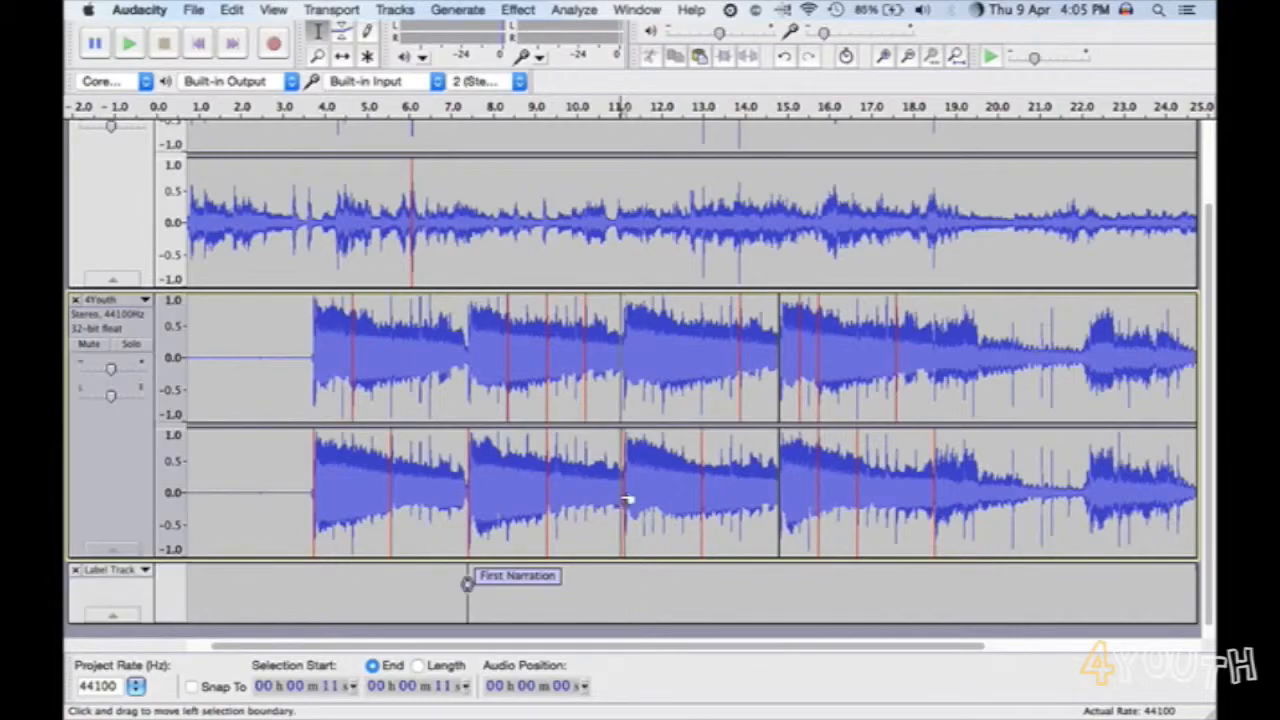
pyautogui.click(390, 9)
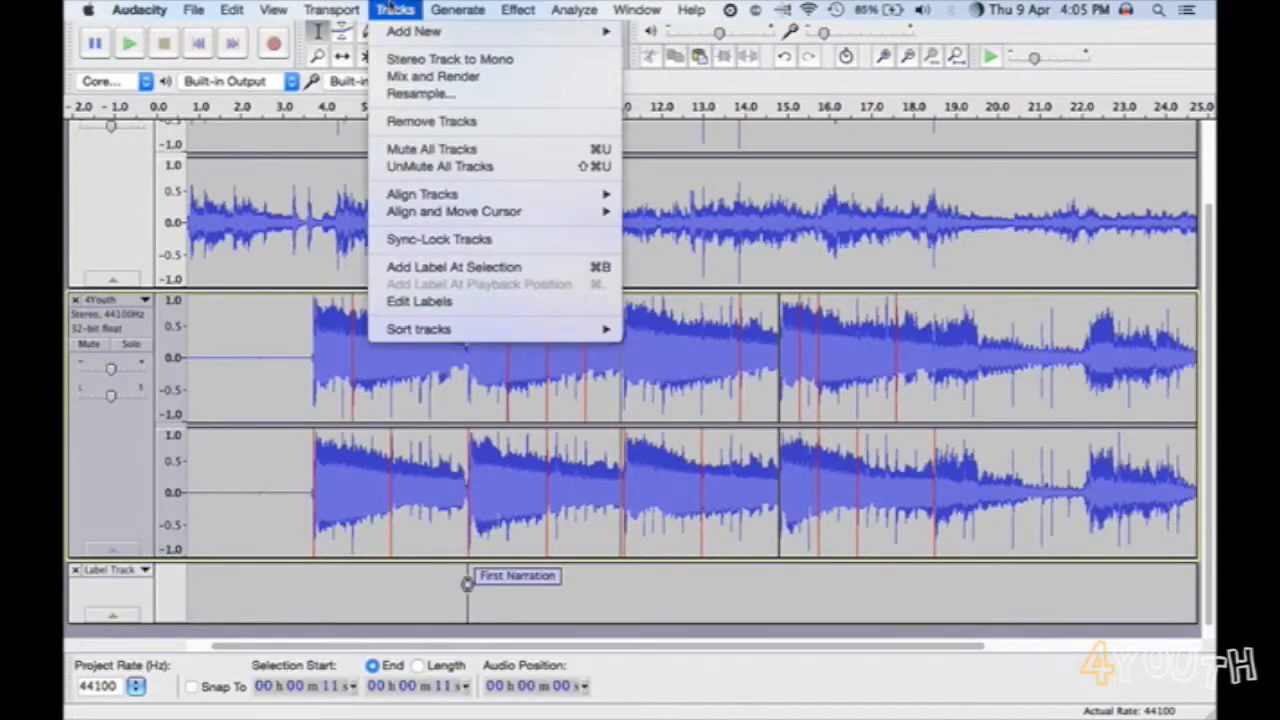
pyautogui.click(429, 268)
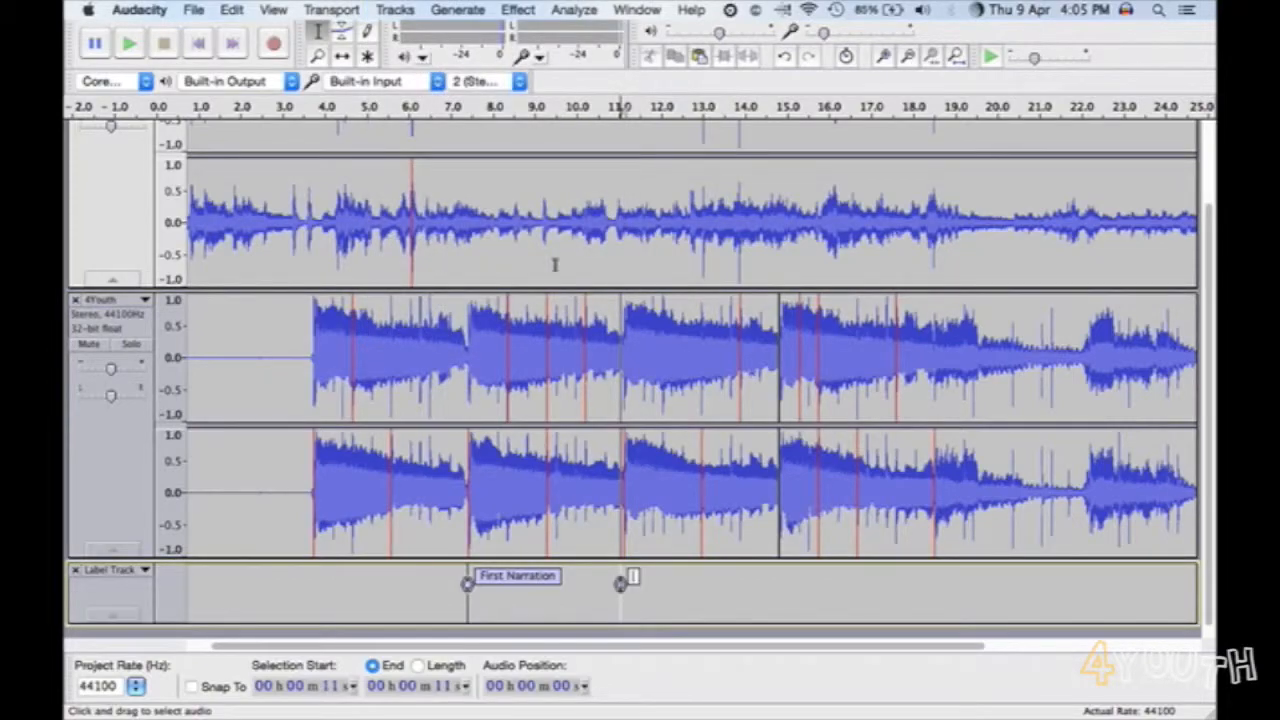
pyautogui.write('Second')
pyautogui.press('Return')
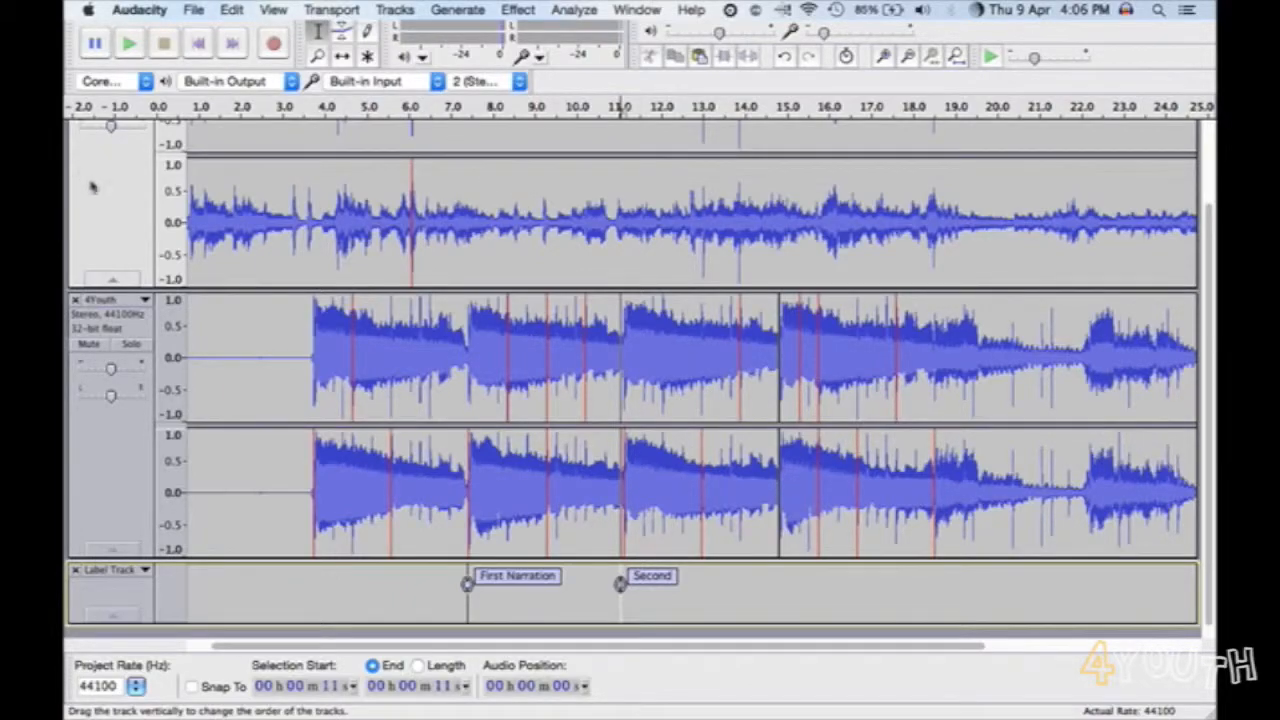
# - Solo the voice track so the music is silenced
pyautogui.scroll(-1, 92, 187)
pyautogui.scroll(5, 92, 187)
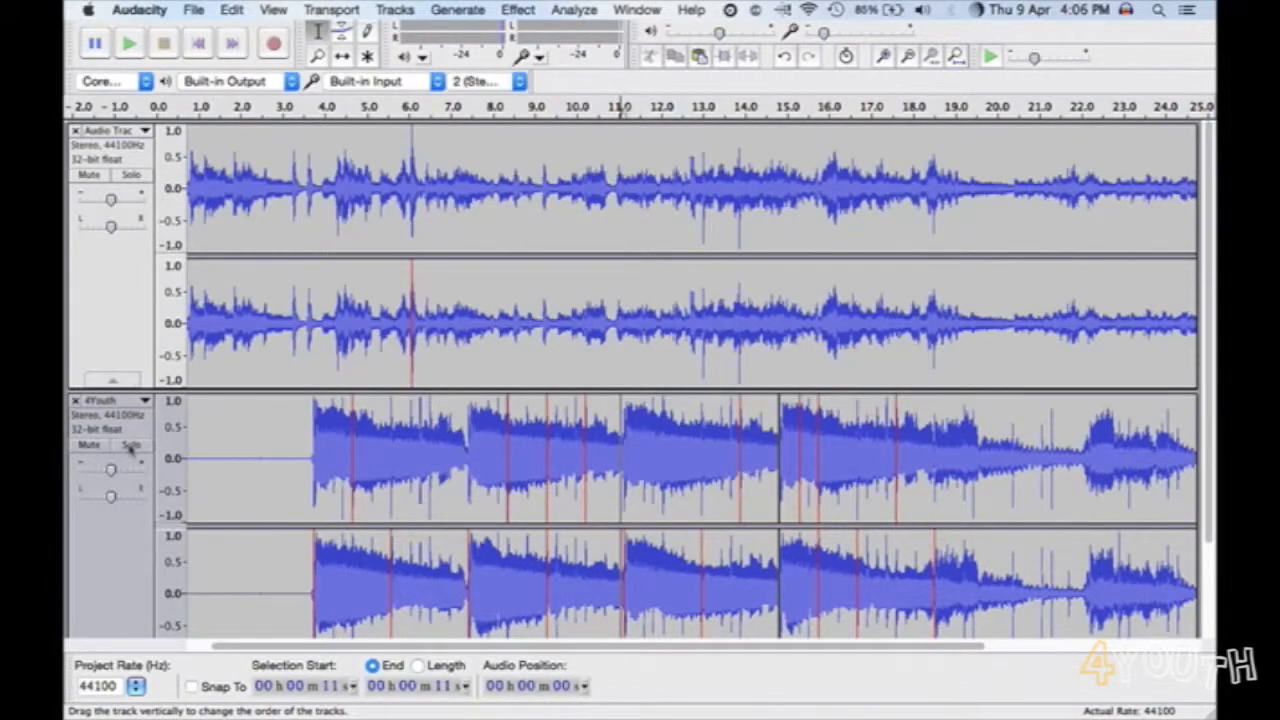
pyautogui.click(131, 175)
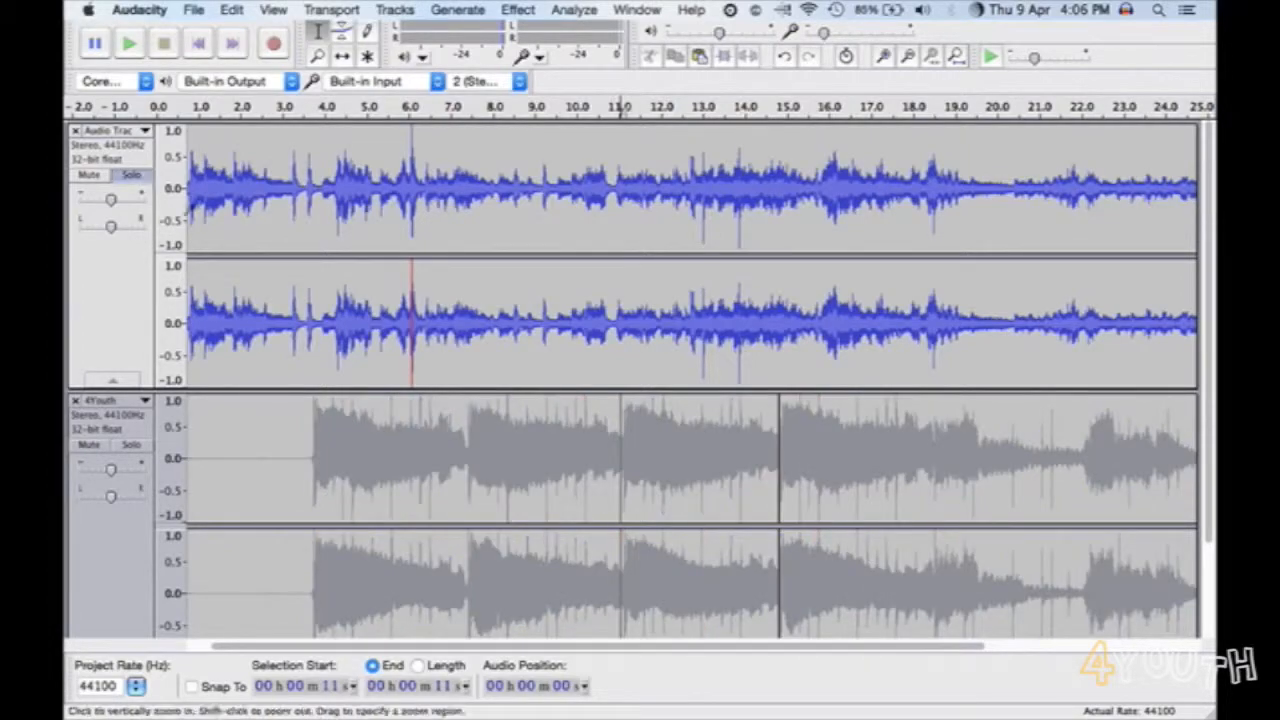
pyautogui.scroll(-5, 393, 363)
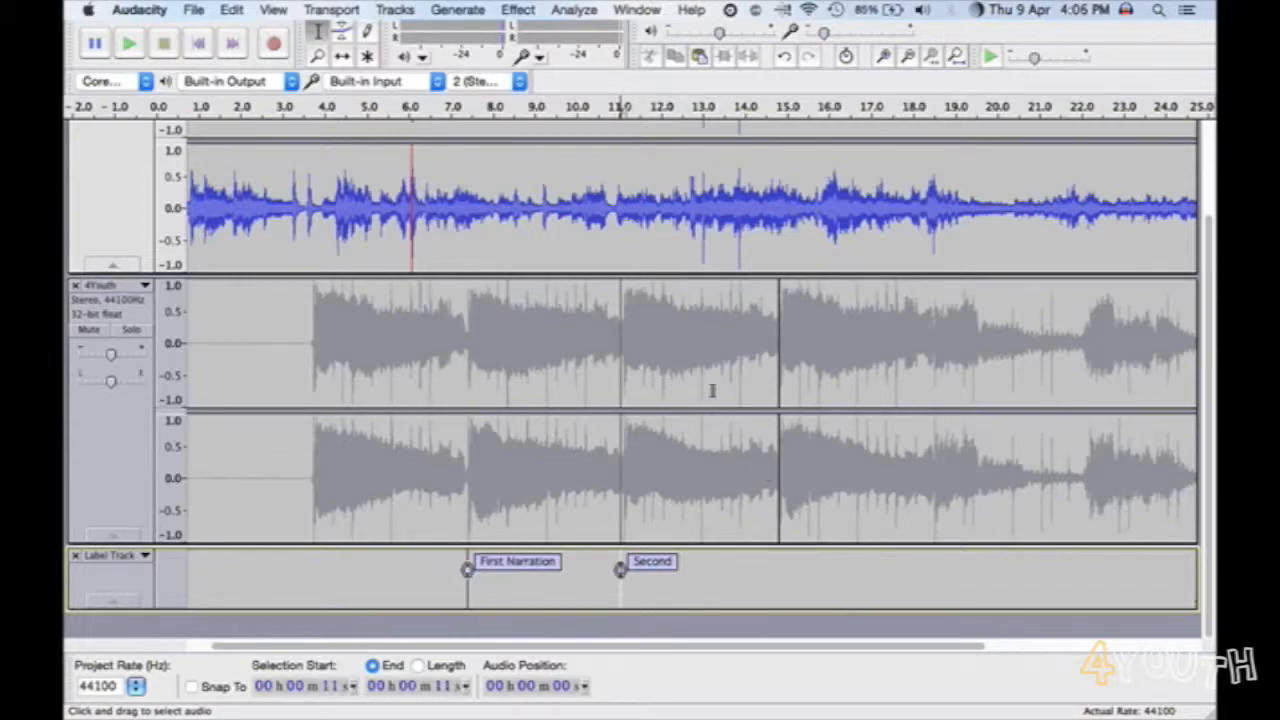
# - Stretch the second label into a region running from about 11 seconds to the split just before 15 seconds
pyautogui.click(341, 57)
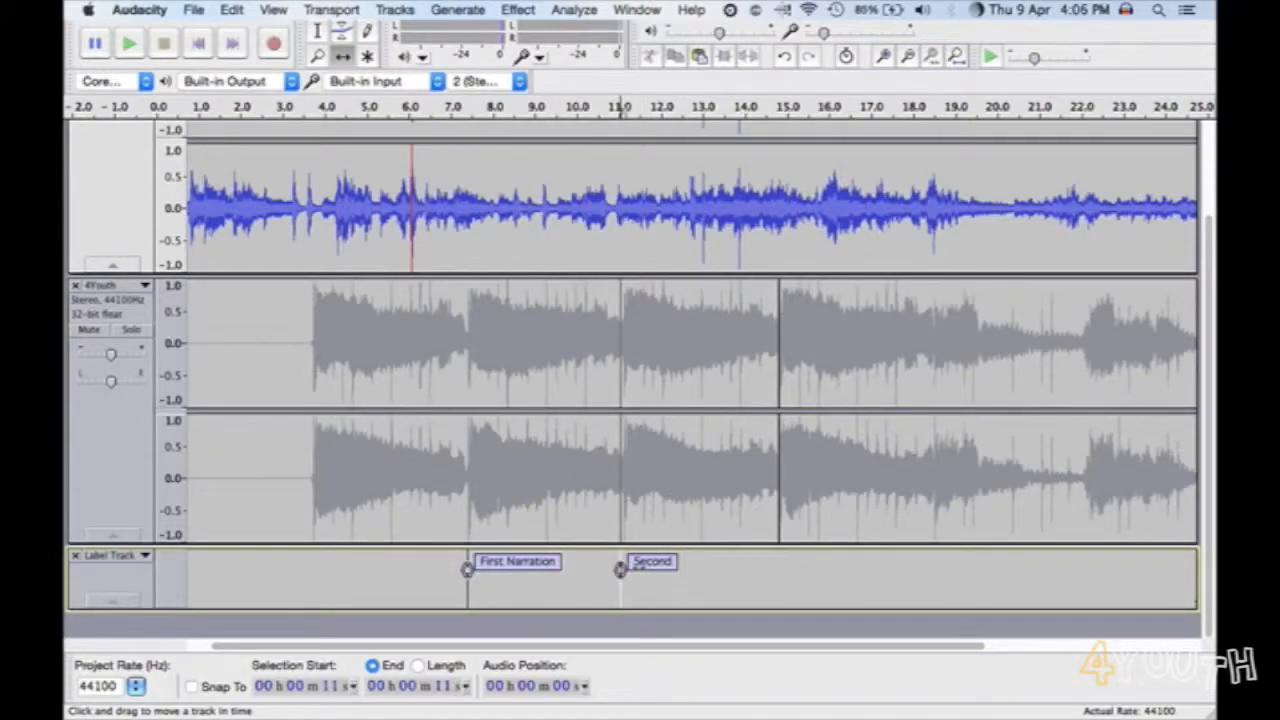
pyautogui.click(648, 562)
pyautogui.click(632, 576)
pyautogui.moveTo(622, 570); pyautogui.dragTo(784, 569)
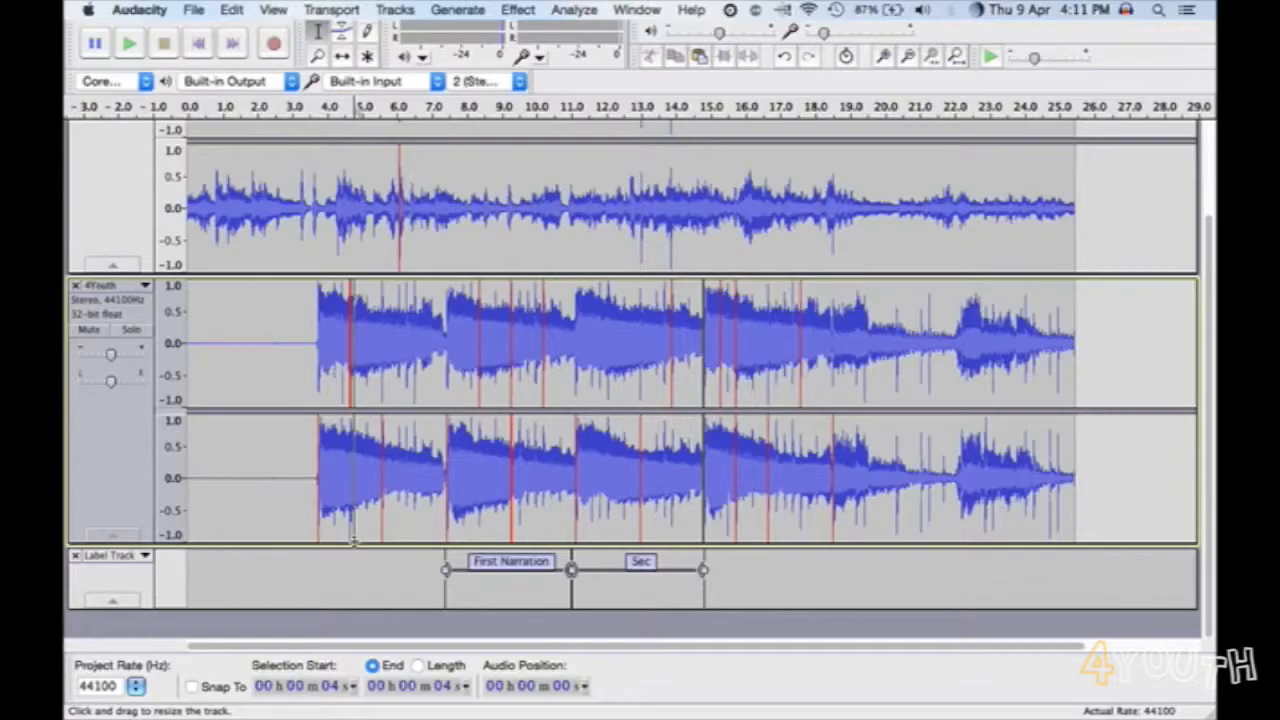
# - Lower the 4Youth music's volume envelope with the Envelope tool, reducing it further near the start and end of the First Narration region
pyautogui.click(510, 563)
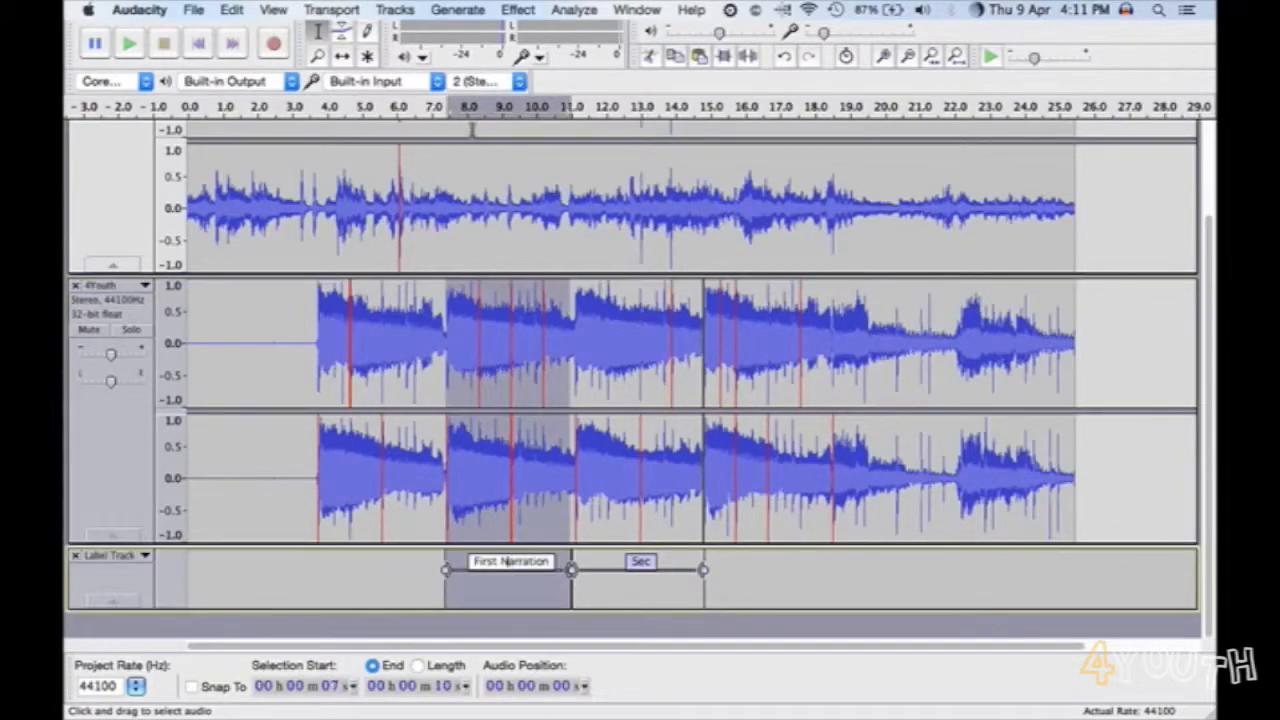
pyautogui.click(274, 9)
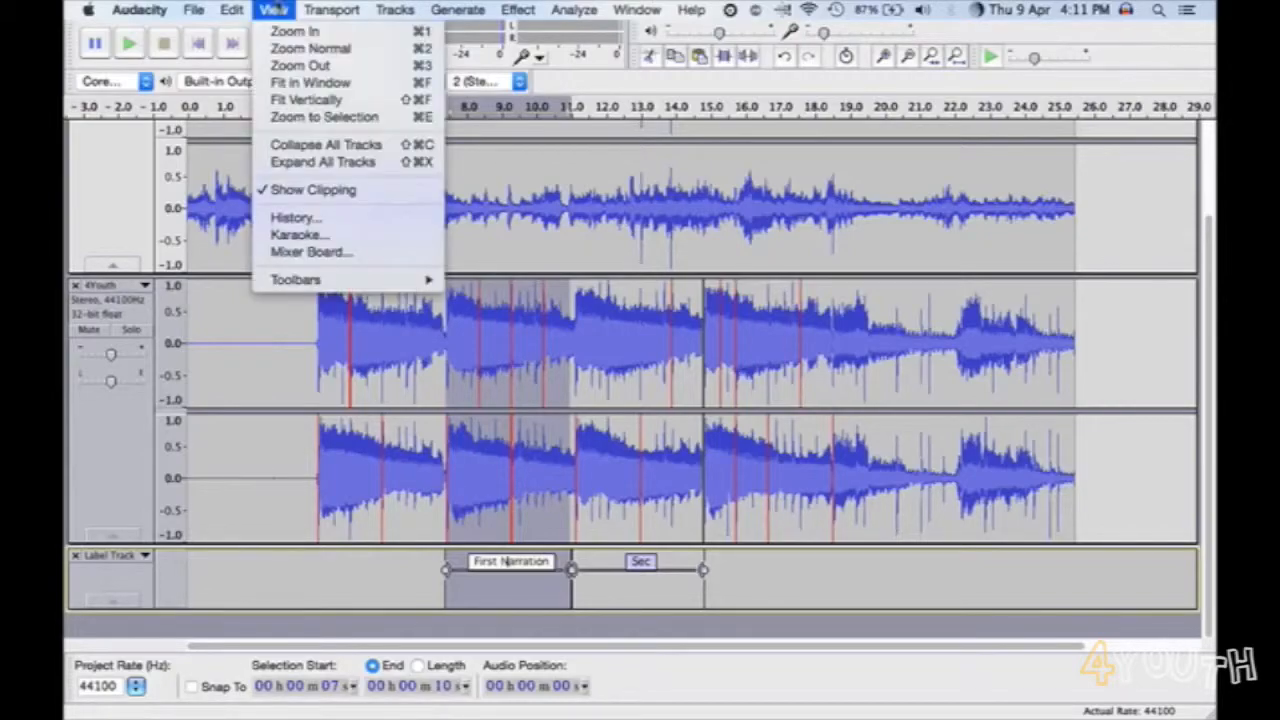
pyautogui.click(305, 118)
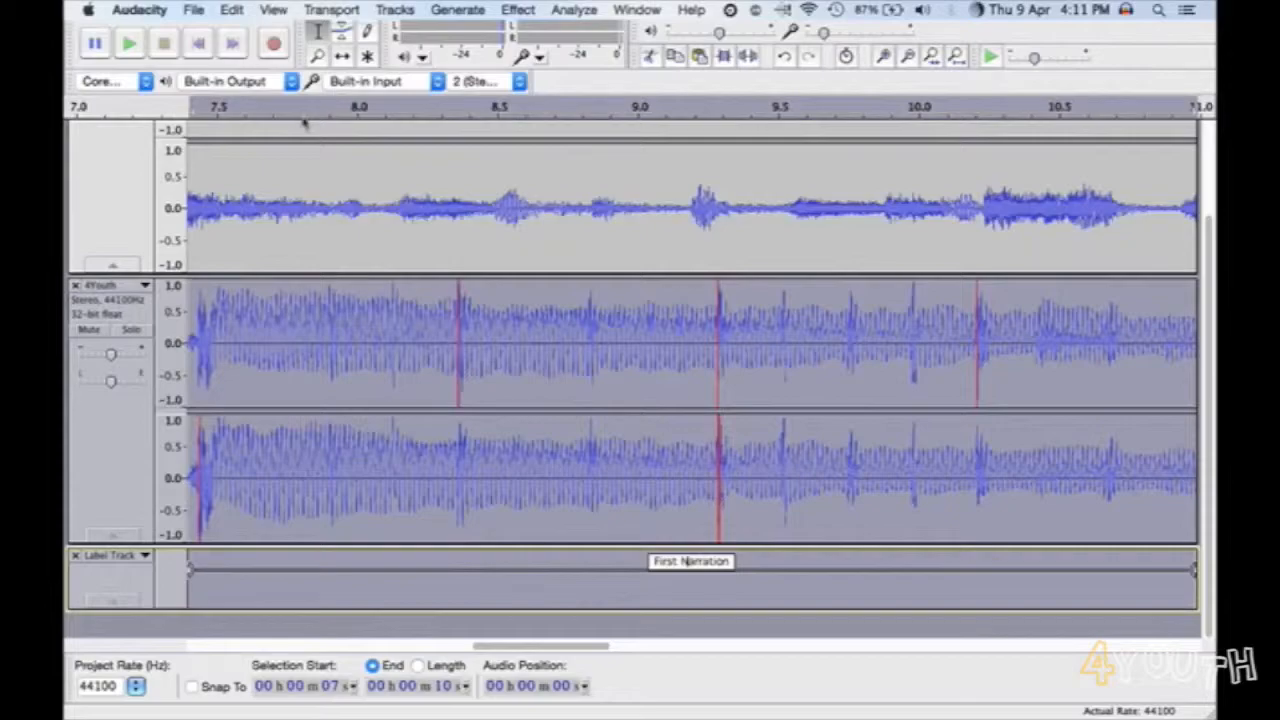
pyautogui.click(274, 9)
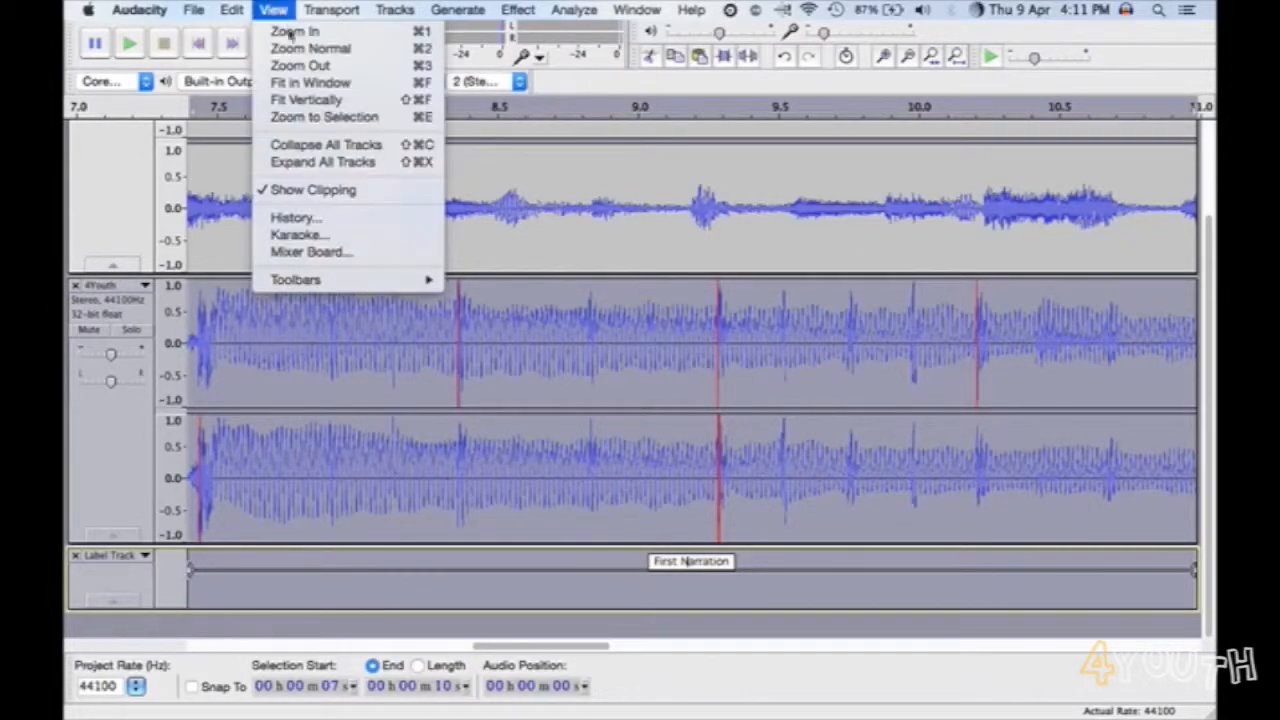
pyautogui.click(300, 65)
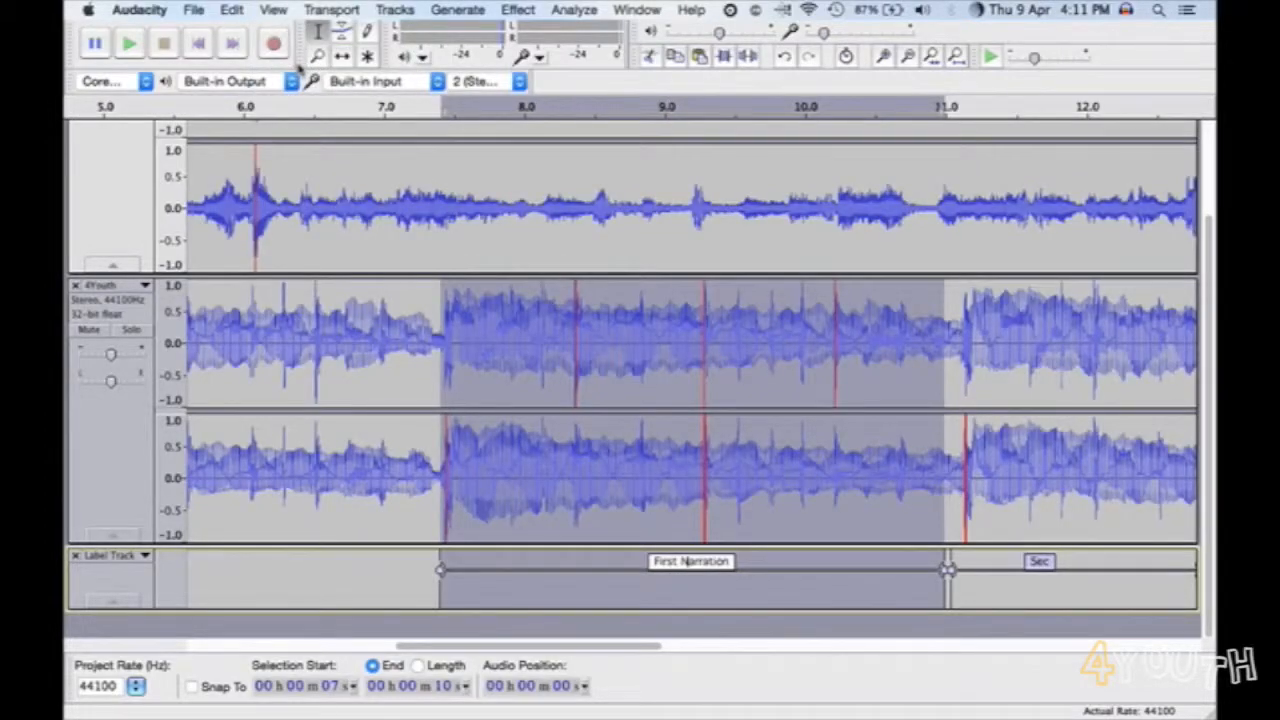
pyautogui.click(342, 31)
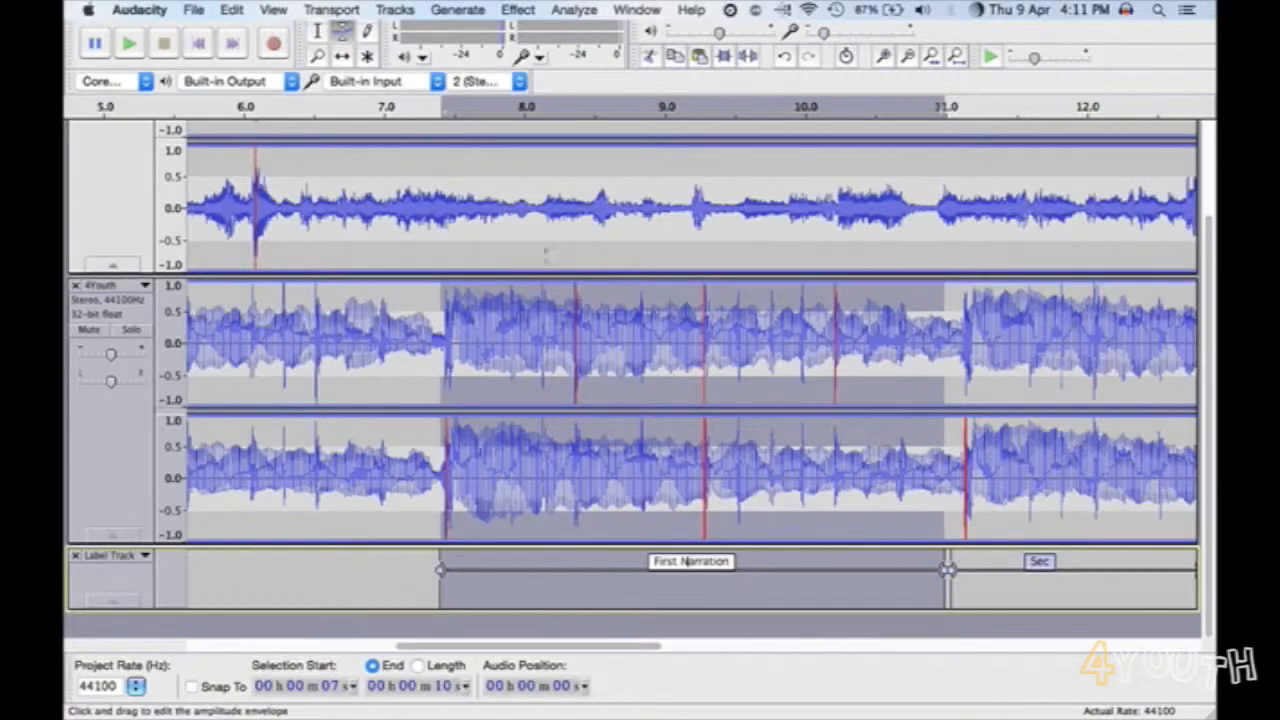
pyautogui.moveTo(576, 287)
pyautogui.mouseDown()
pyautogui.moveTo(566, 315)
pyautogui.moveTo(566, 290)
pyautogui.mouseUp()
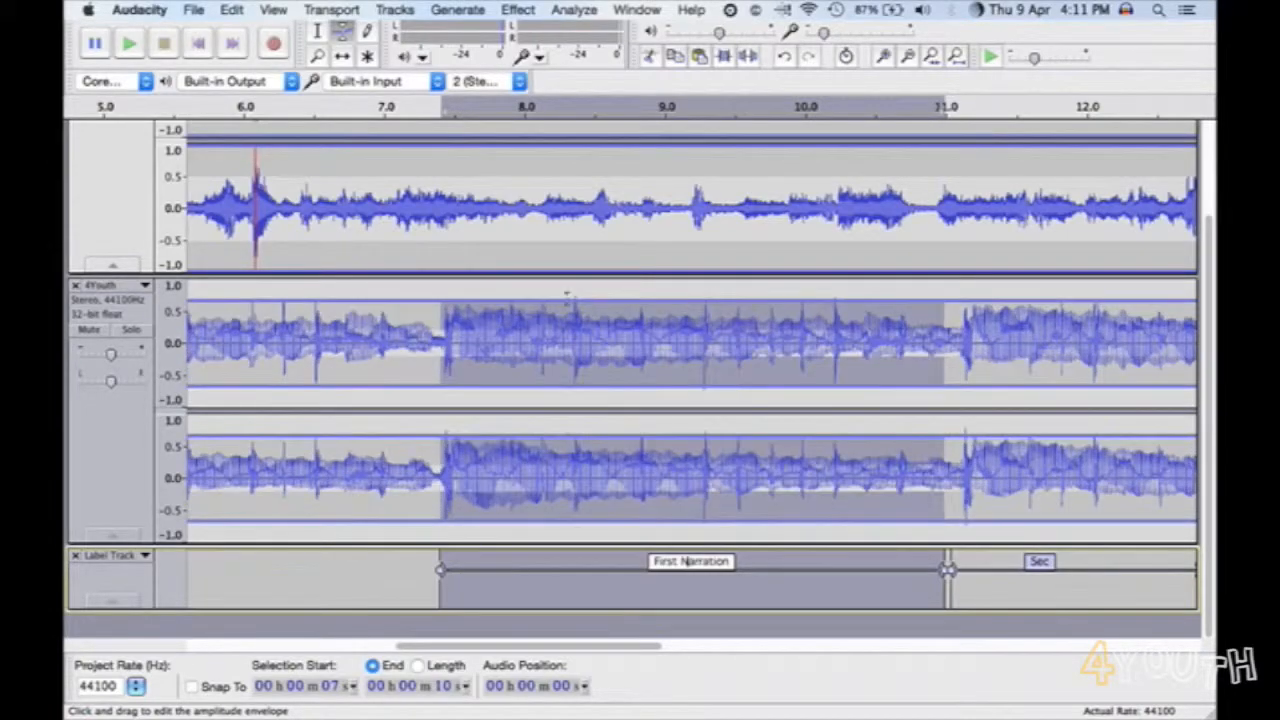
pyautogui.moveTo(458, 298); pyautogui.dragTo(457, 321)
pyautogui.moveTo(921, 302); pyautogui.dragTo(920, 322)
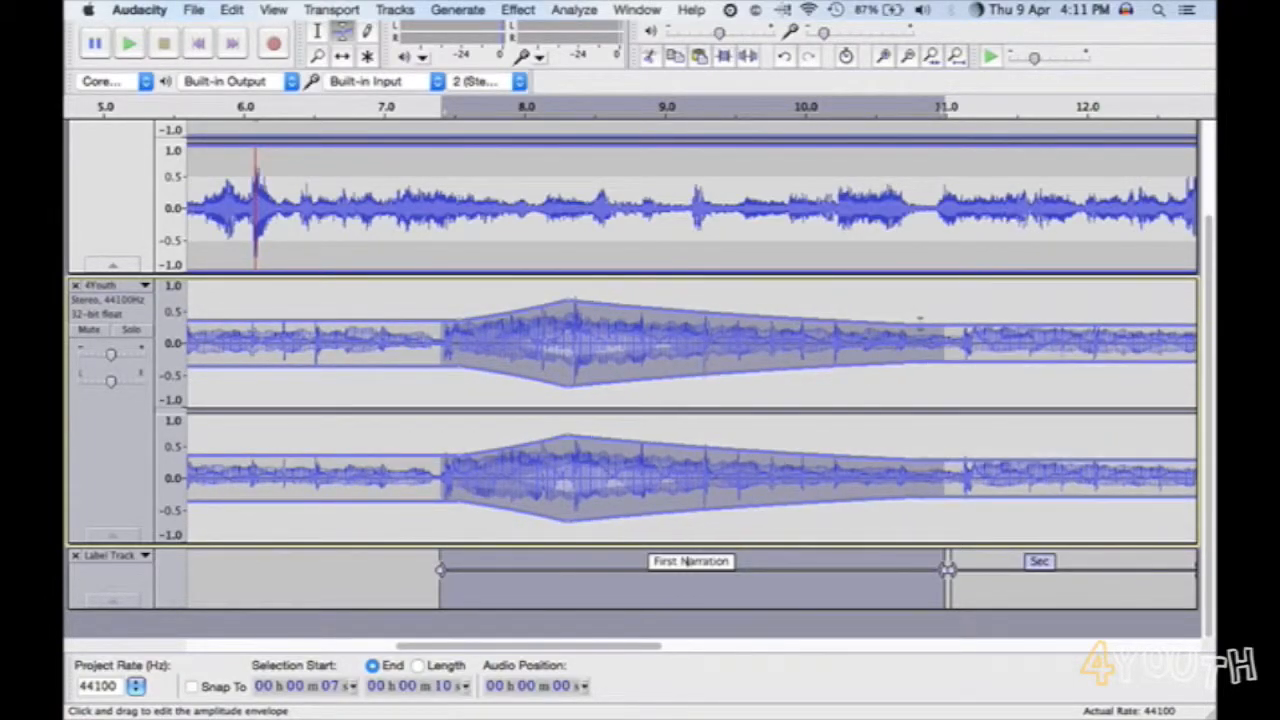
# - Lower the music envelope's peak at about 8.4 seconds and shape a dip at about 8.8 seconds within the First Narration region
pyautogui.moveTo(578, 302)
pyautogui.mouseDown()
pyautogui.moveTo(579, 320)
pyautogui.moveTo(558, 315)
pyautogui.mouseUp()
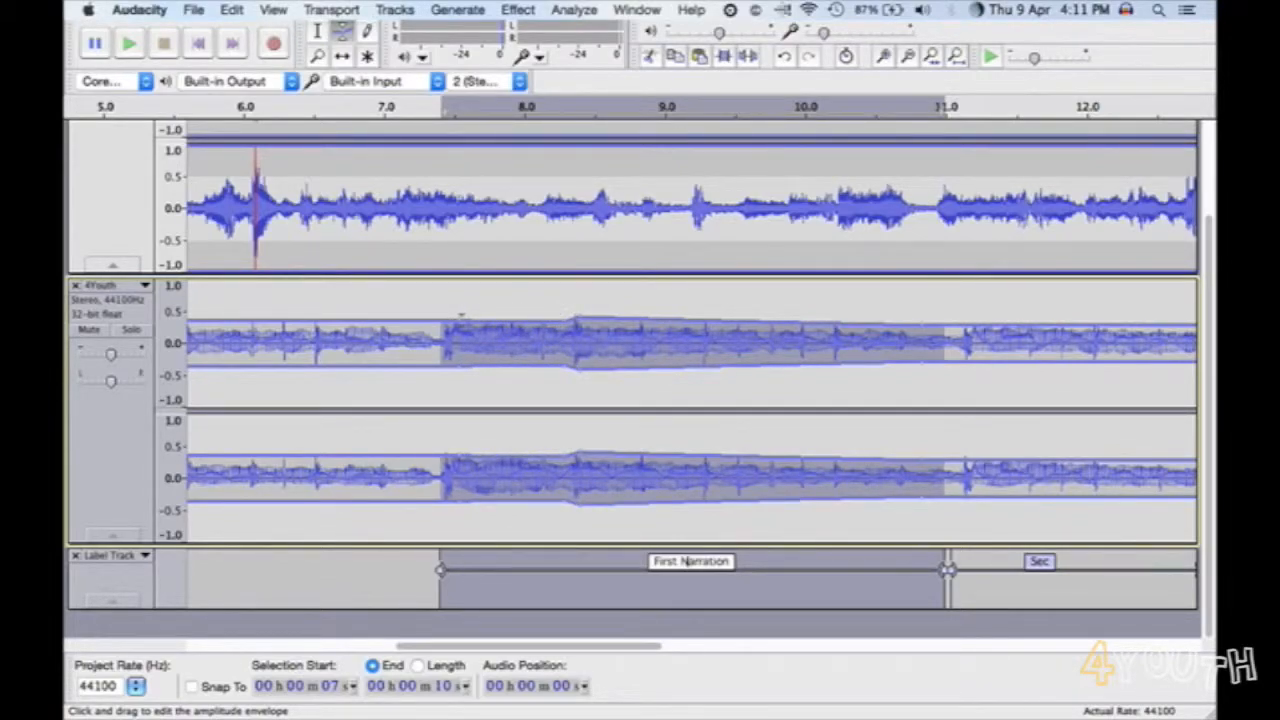
pyautogui.click(713, 321)
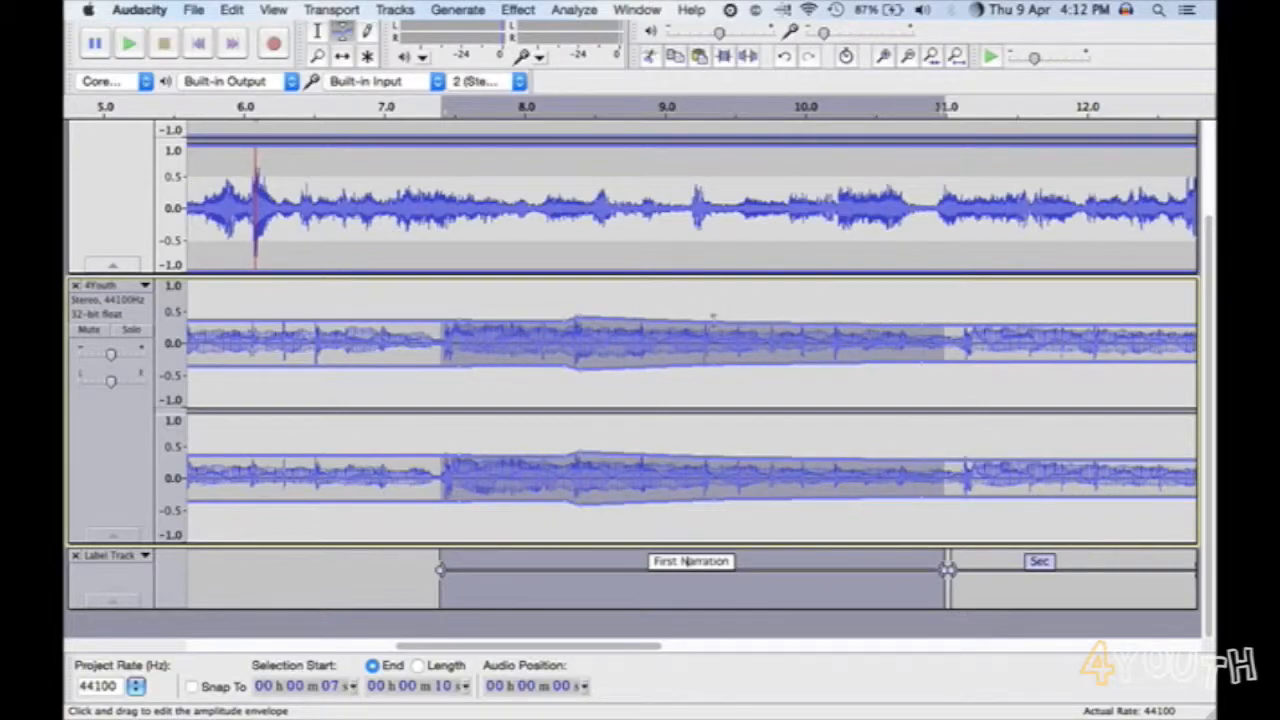
pyautogui.moveTo(629, 312); pyautogui.dragTo(629, 326)
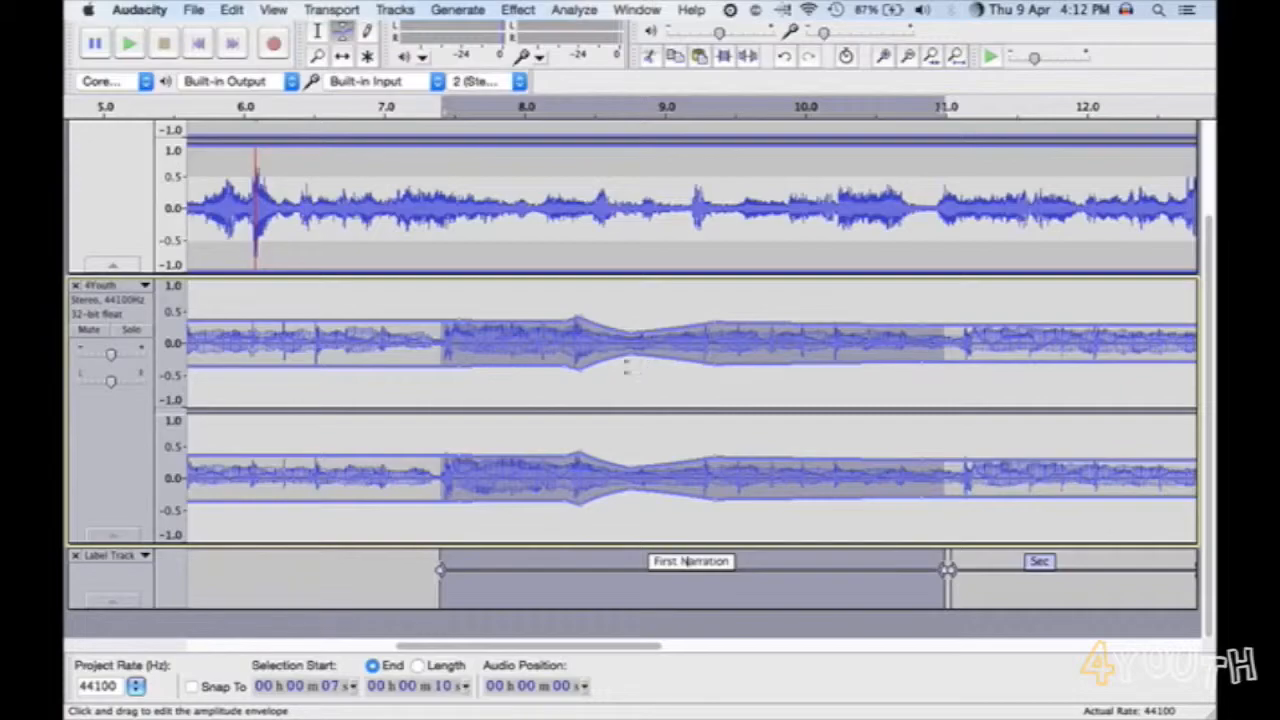
# - Extend the music selection from the First Narration's start to the track end and apply Fade Out
pyautogui.click(232, 10)
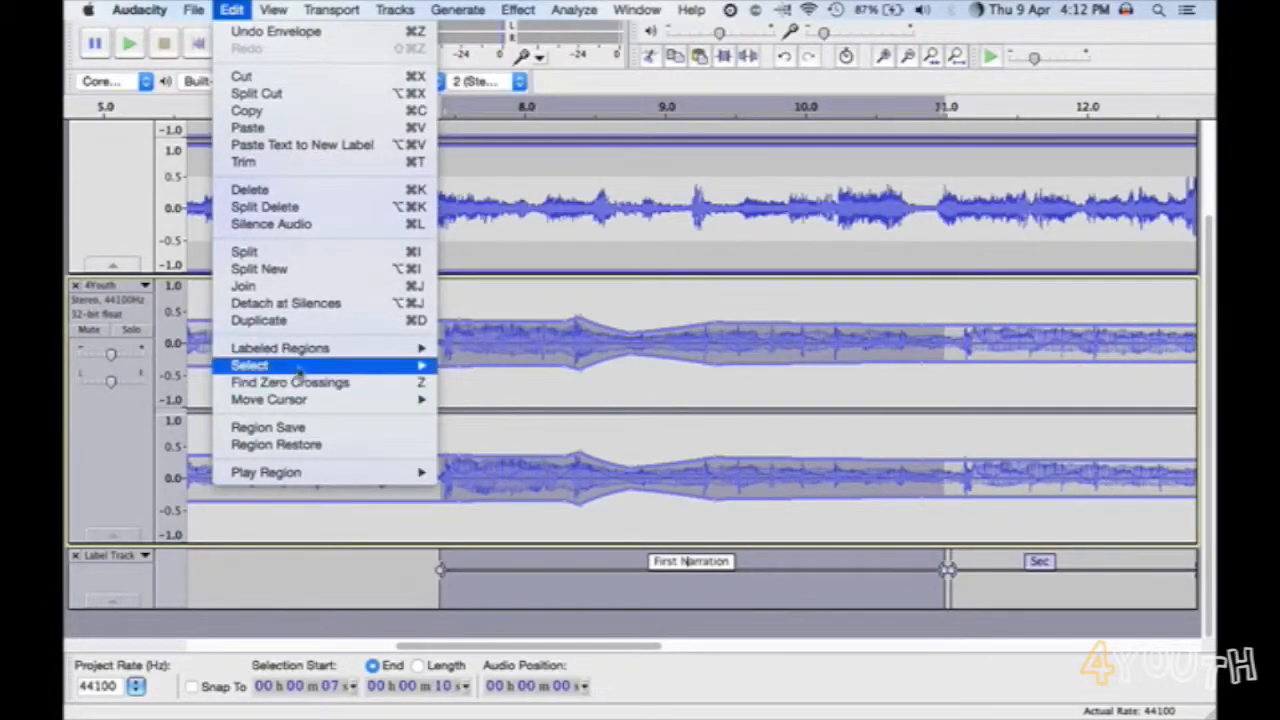
pyautogui.moveTo(300, 370)
pyautogui.click(510, 451)
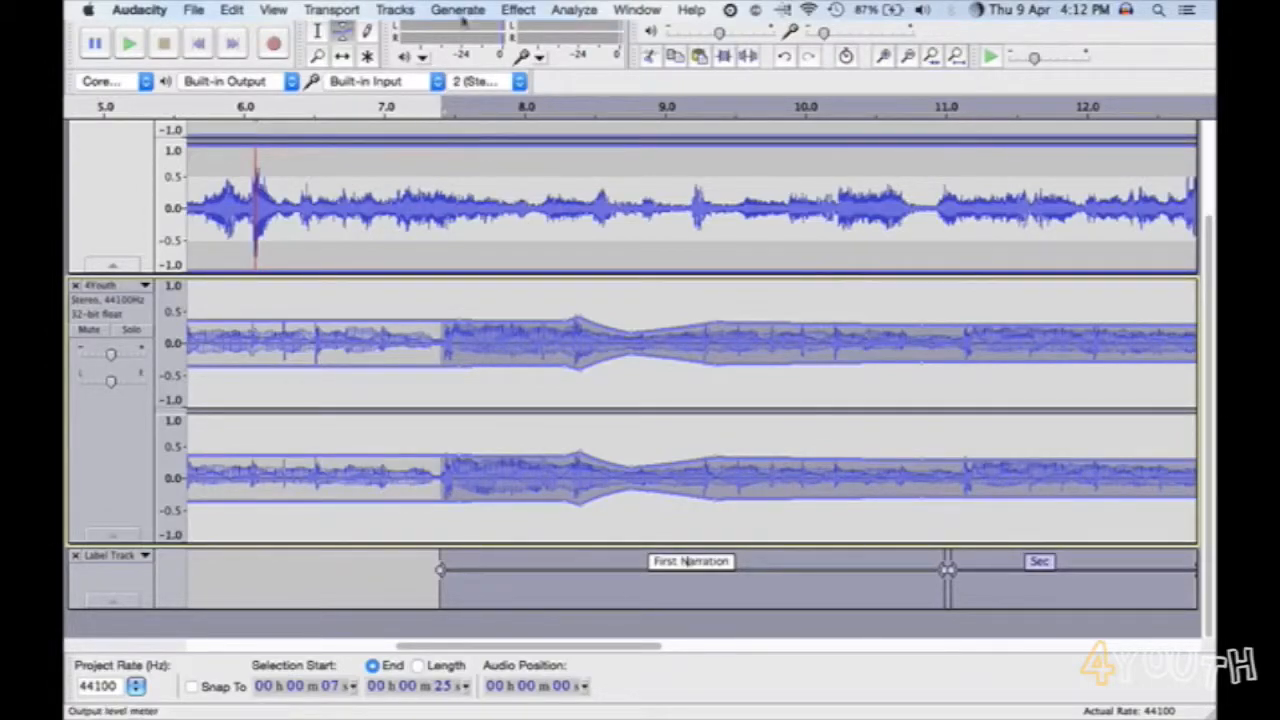
pyautogui.click(518, 9)
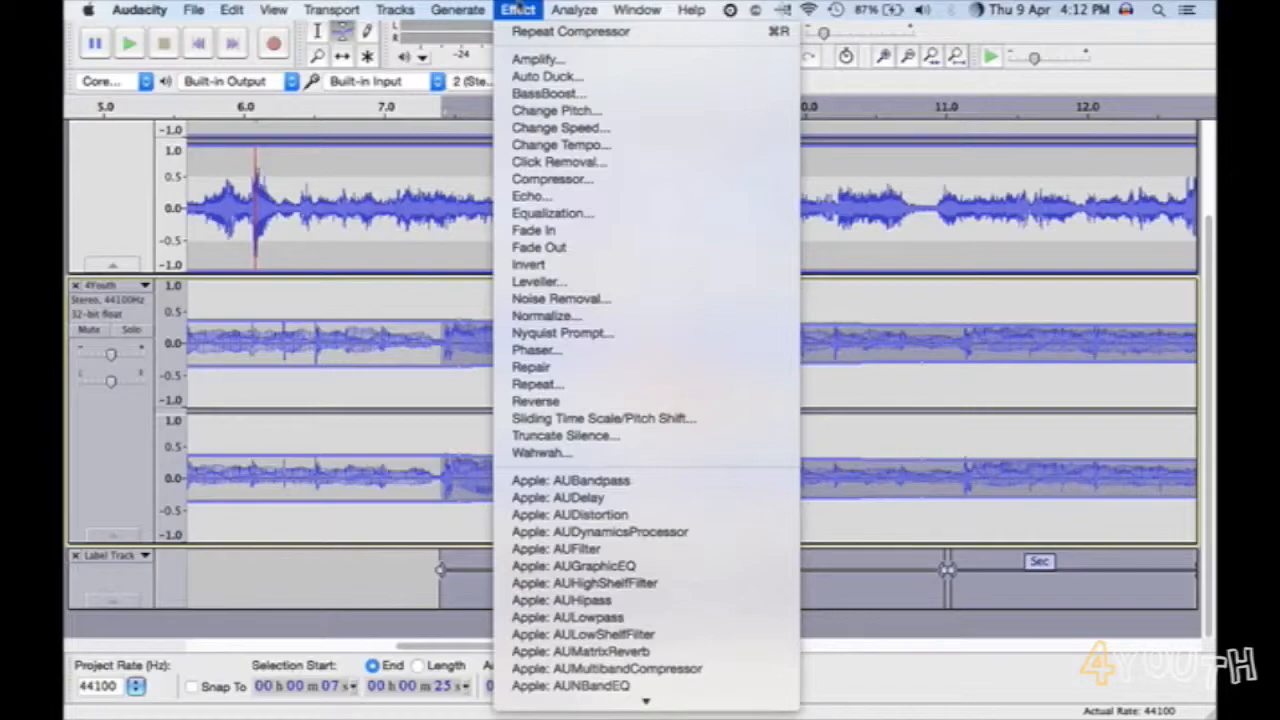
pyautogui.click(531, 247)
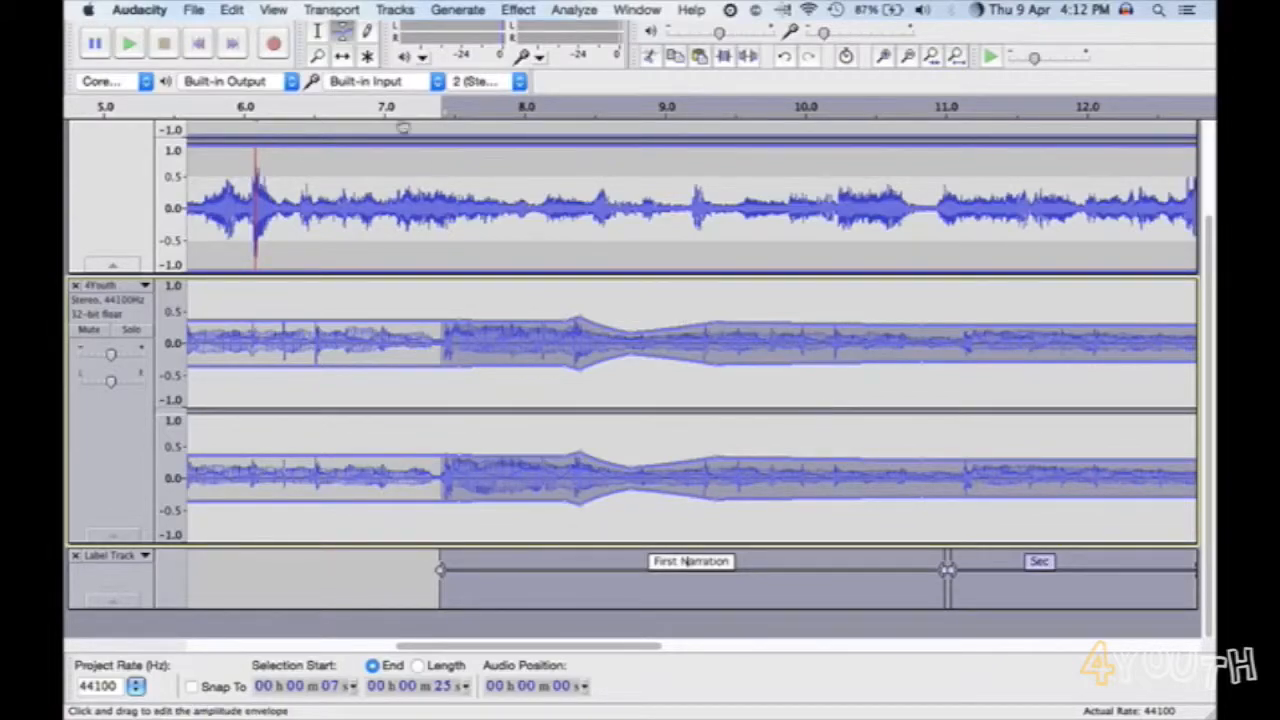
# - Play back the faded section to its final seconds, lowering the output volume slightly while listening
pyautogui.press('space')
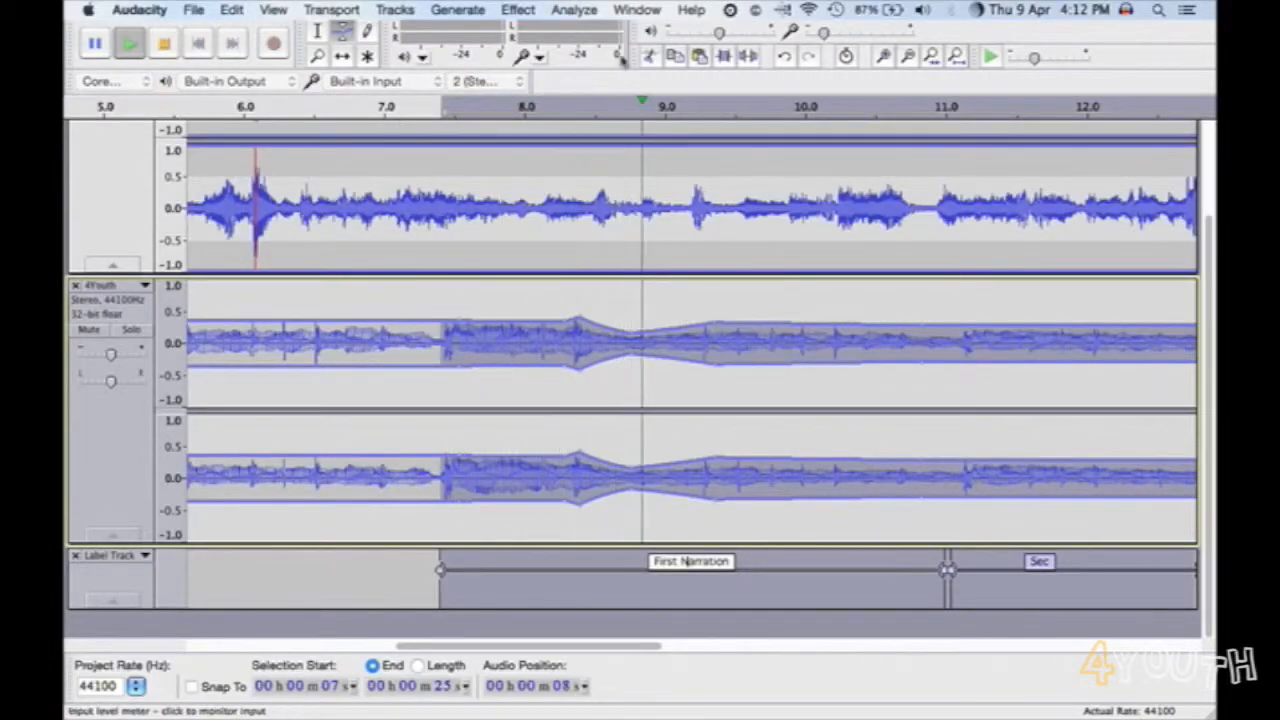
pyautogui.click(541, 58)
pyautogui.click(443, 64)
pyautogui.click(443, 64)
pyautogui.click(437, 74)
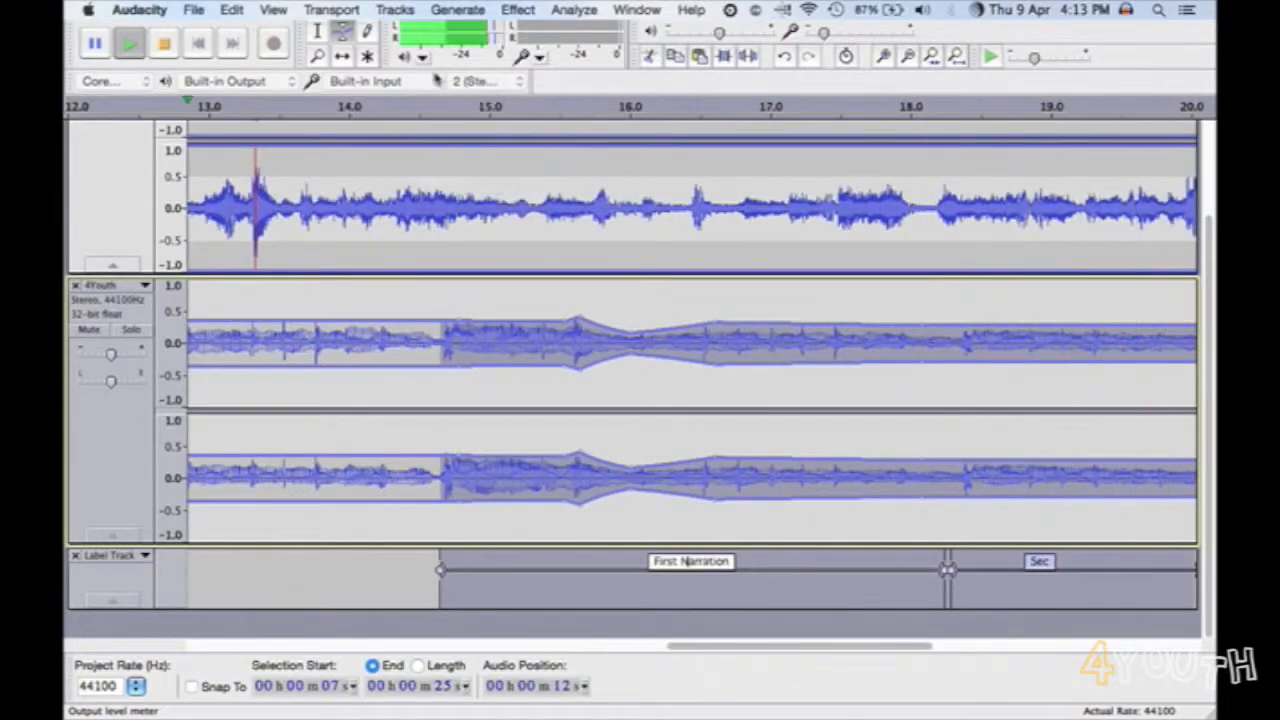
pyautogui.moveTo(718, 33); pyautogui.dragTo(701, 34)
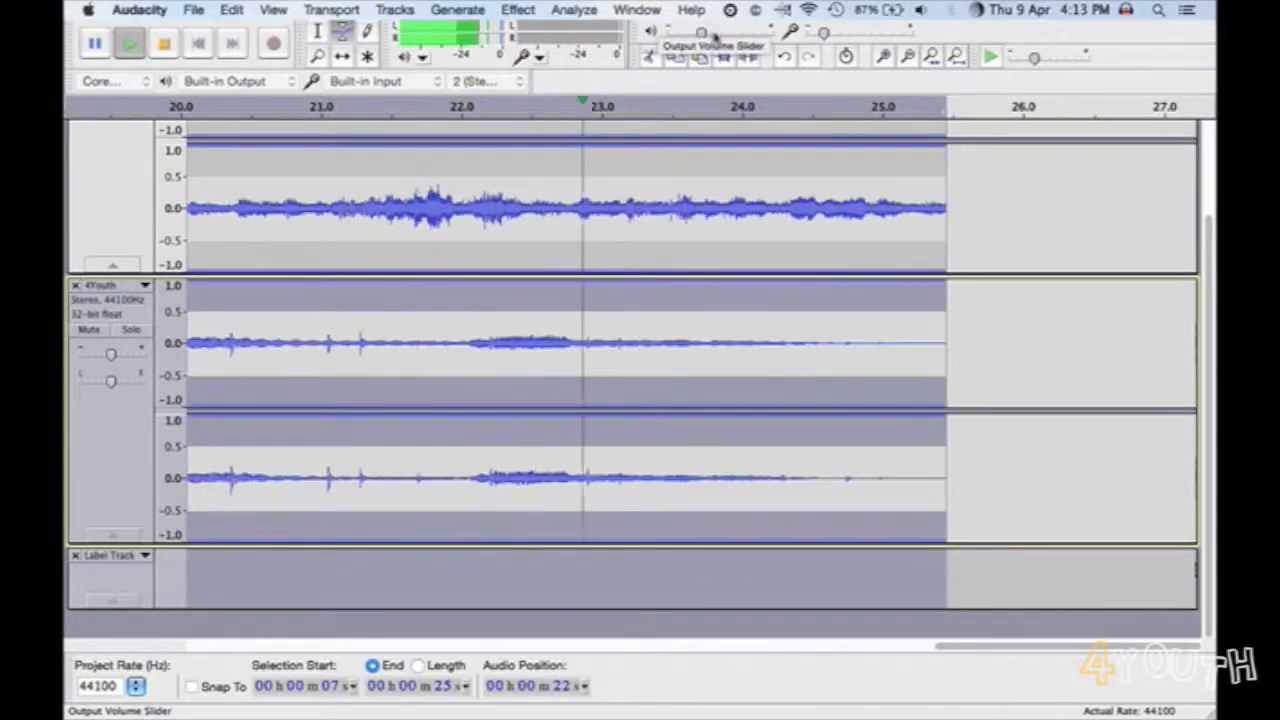
pyautogui.press('space')
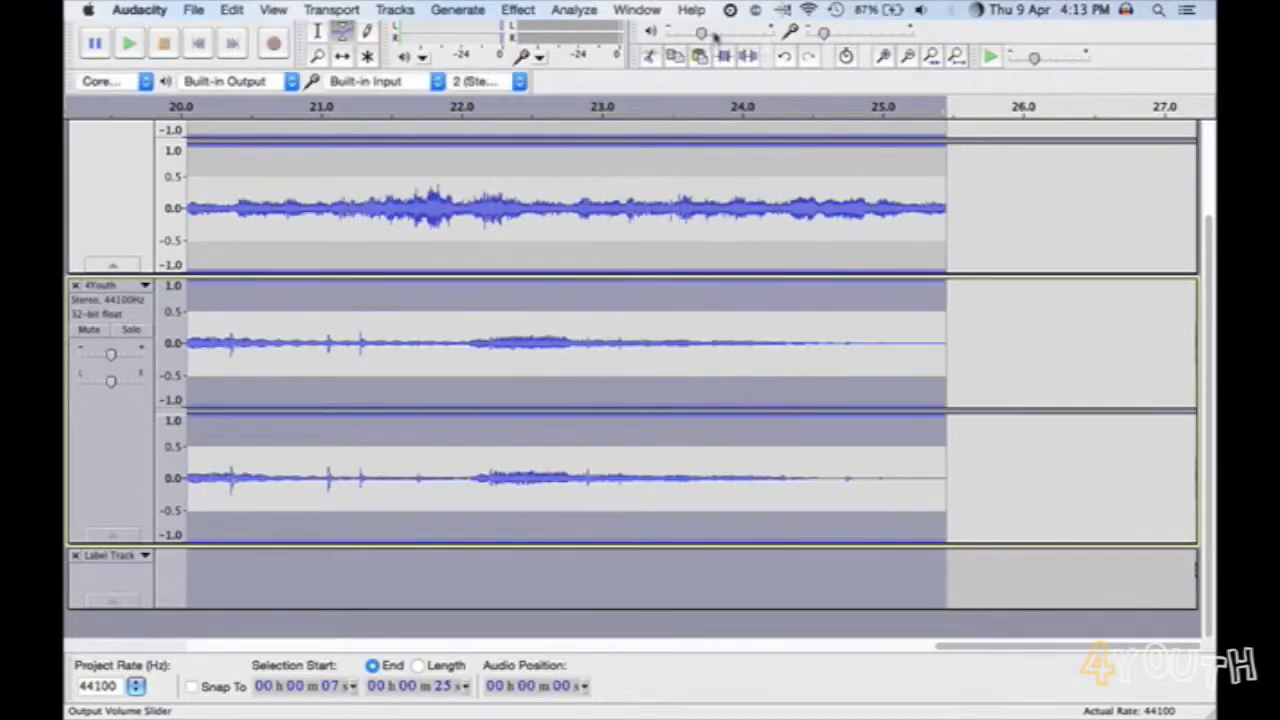
# - Start exporting the whole project to the Desktop with the file name MixingVoice_final
pyautogui.click(907, 57)
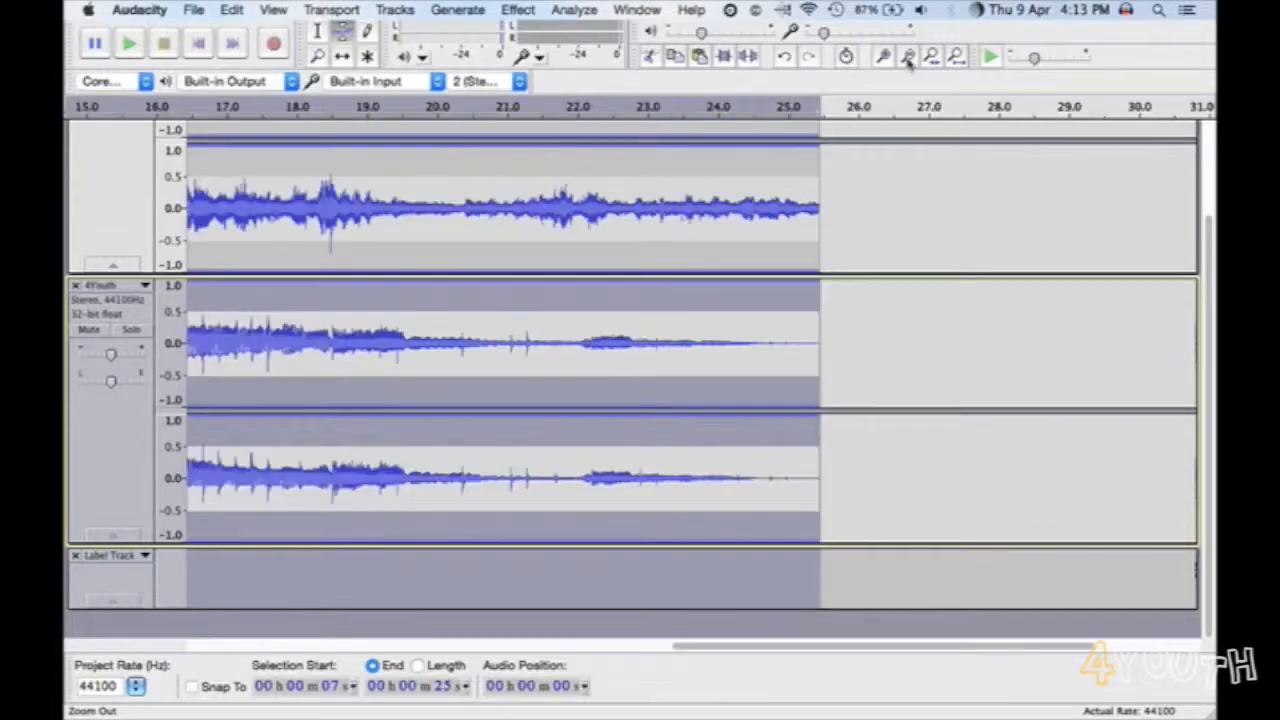
pyautogui.click(907, 57)
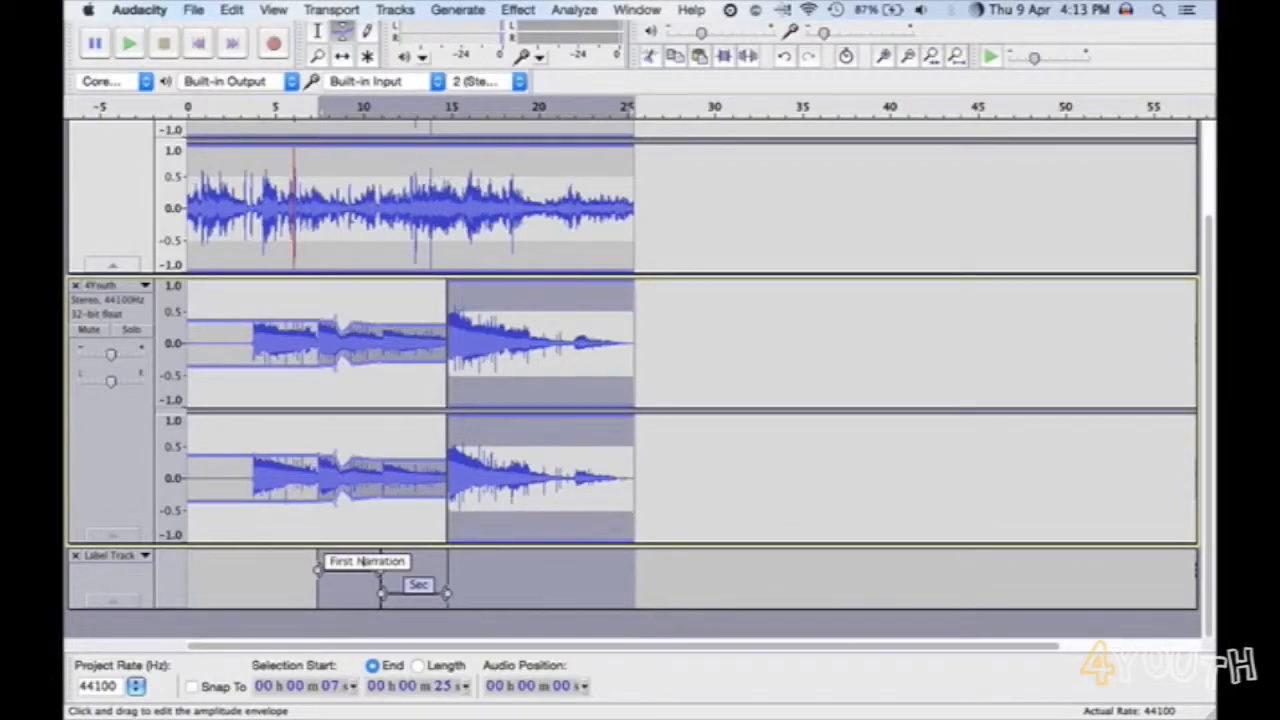
pyautogui.click(195, 10)
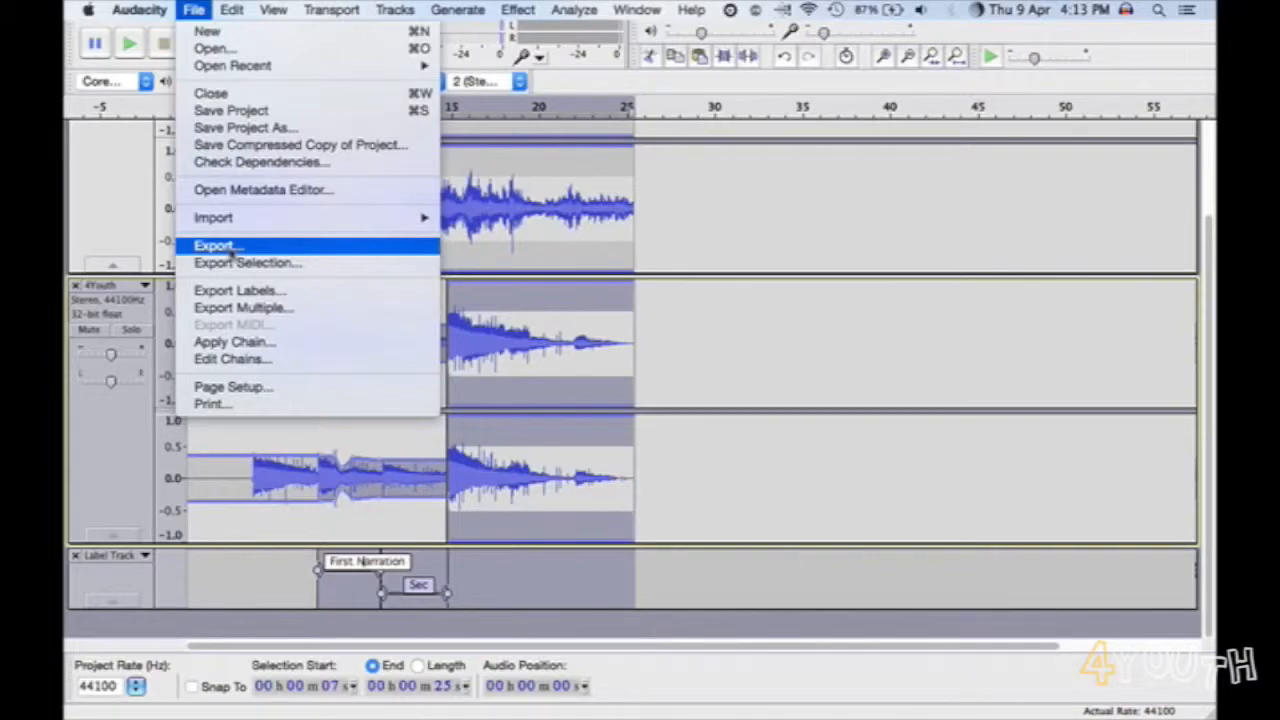
pyautogui.click(231, 250)
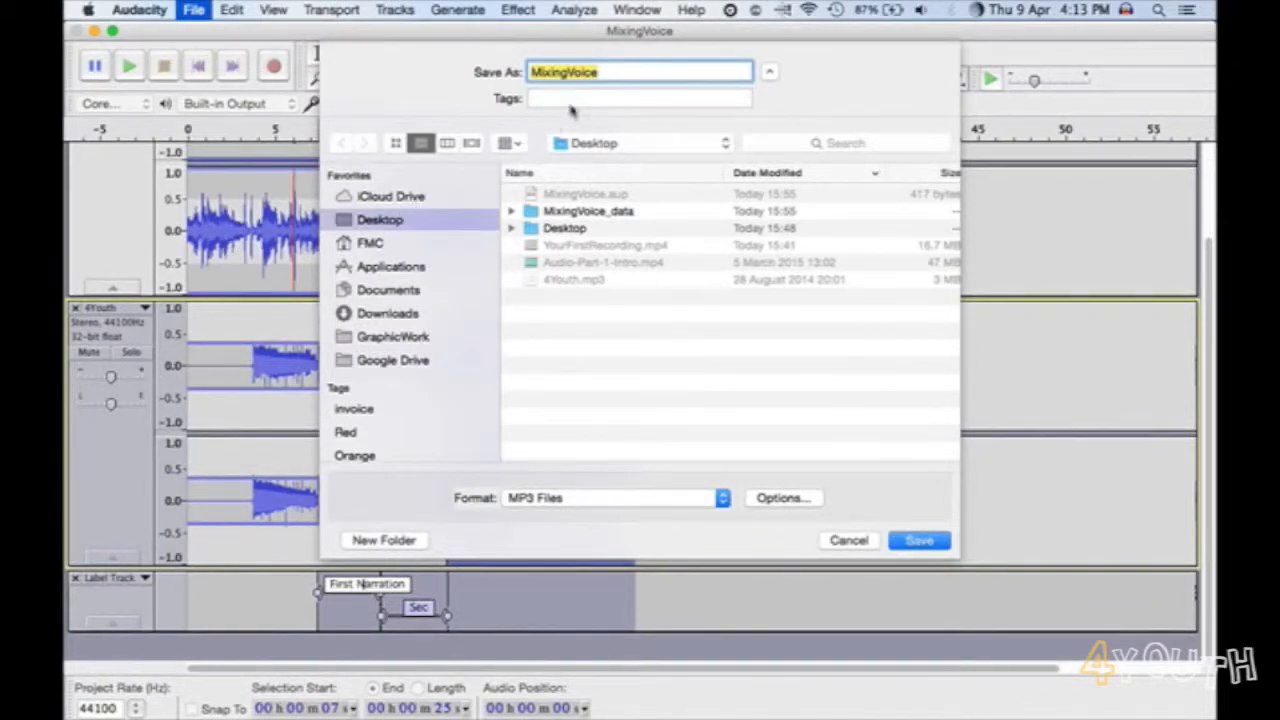
pyautogui.click(609, 72)
pyautogui.write('_final')
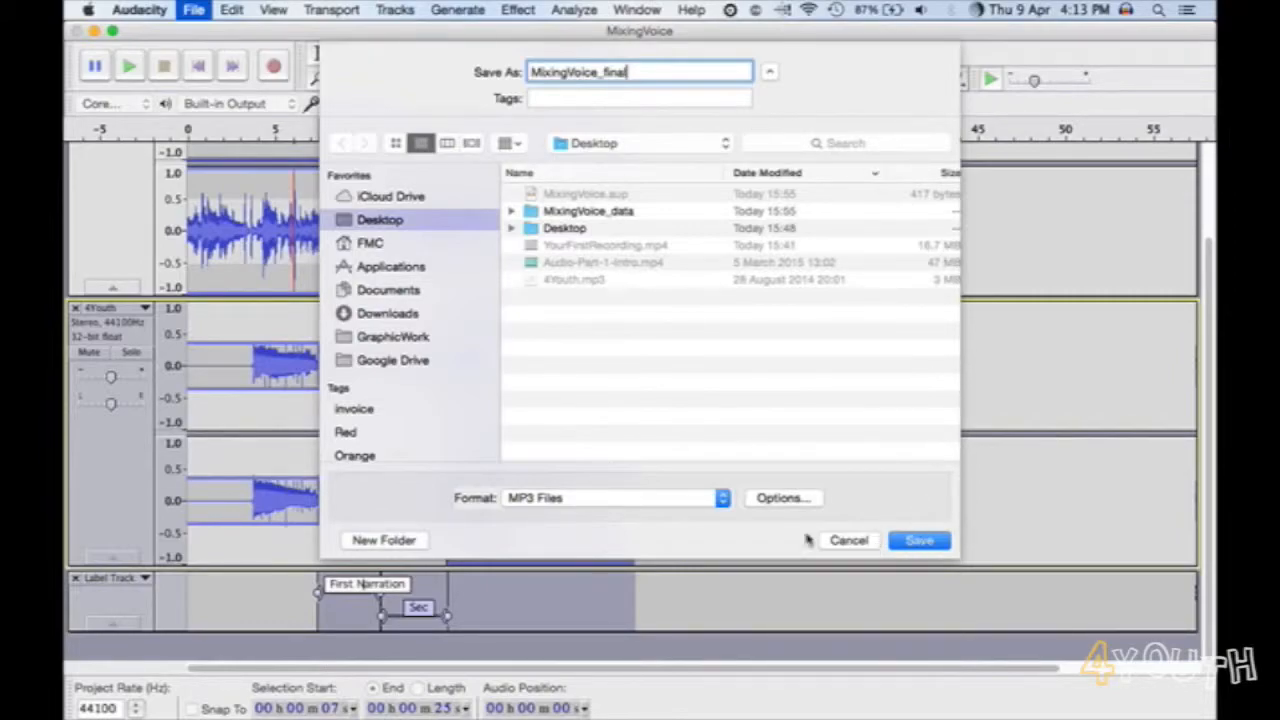
# - Save the export in MP3 Files format, leaving the metadata blank and accepting the mixdown to two stereo channels
pyautogui.click(722, 498)
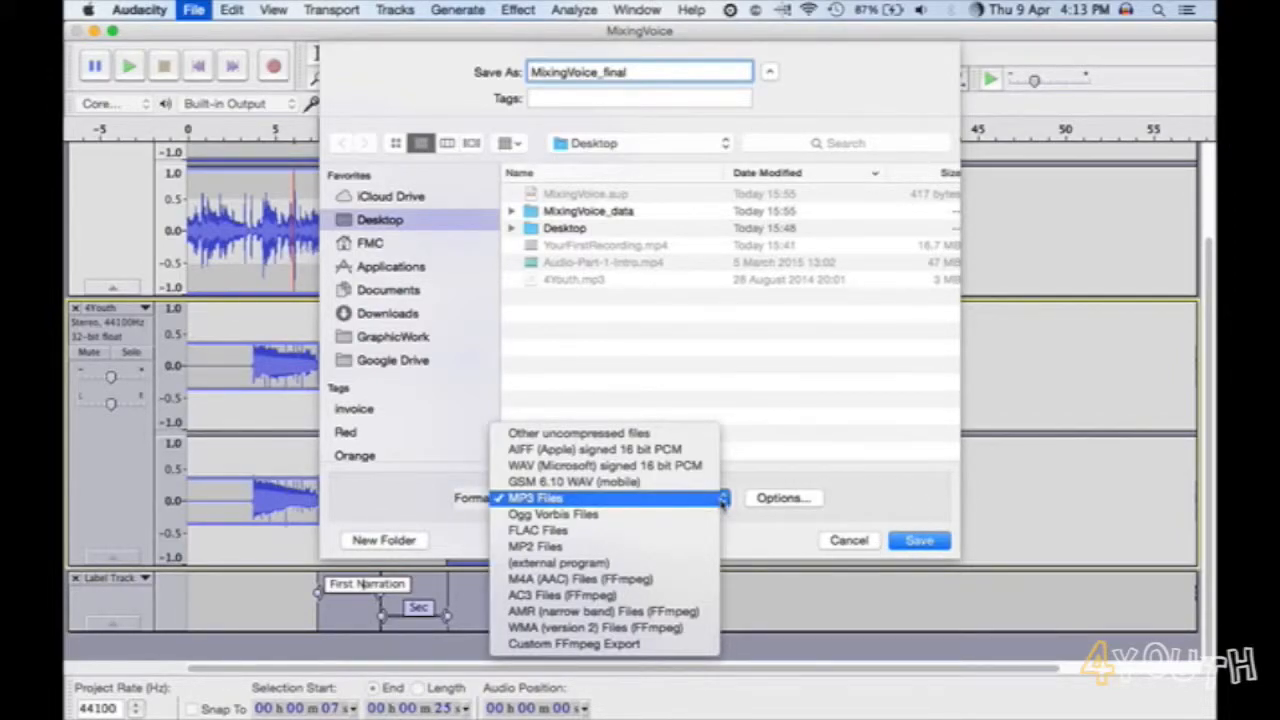
pyautogui.click(633, 503)
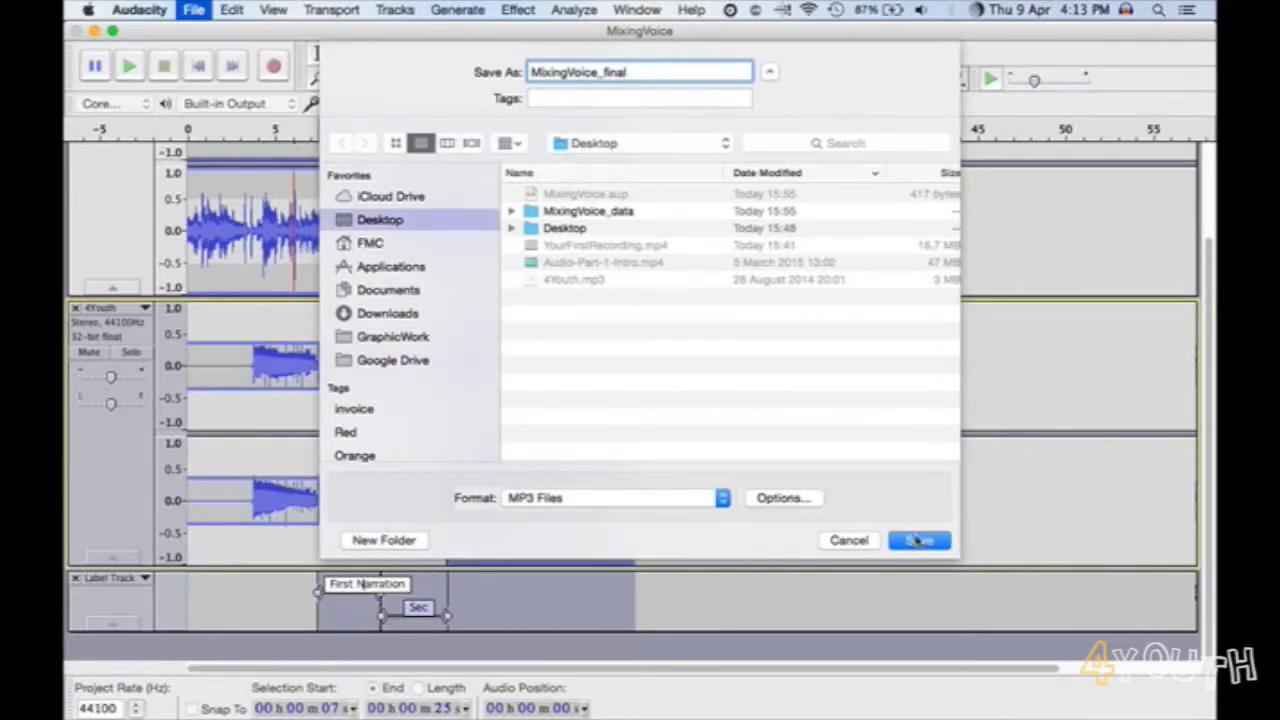
pyautogui.click(917, 540)
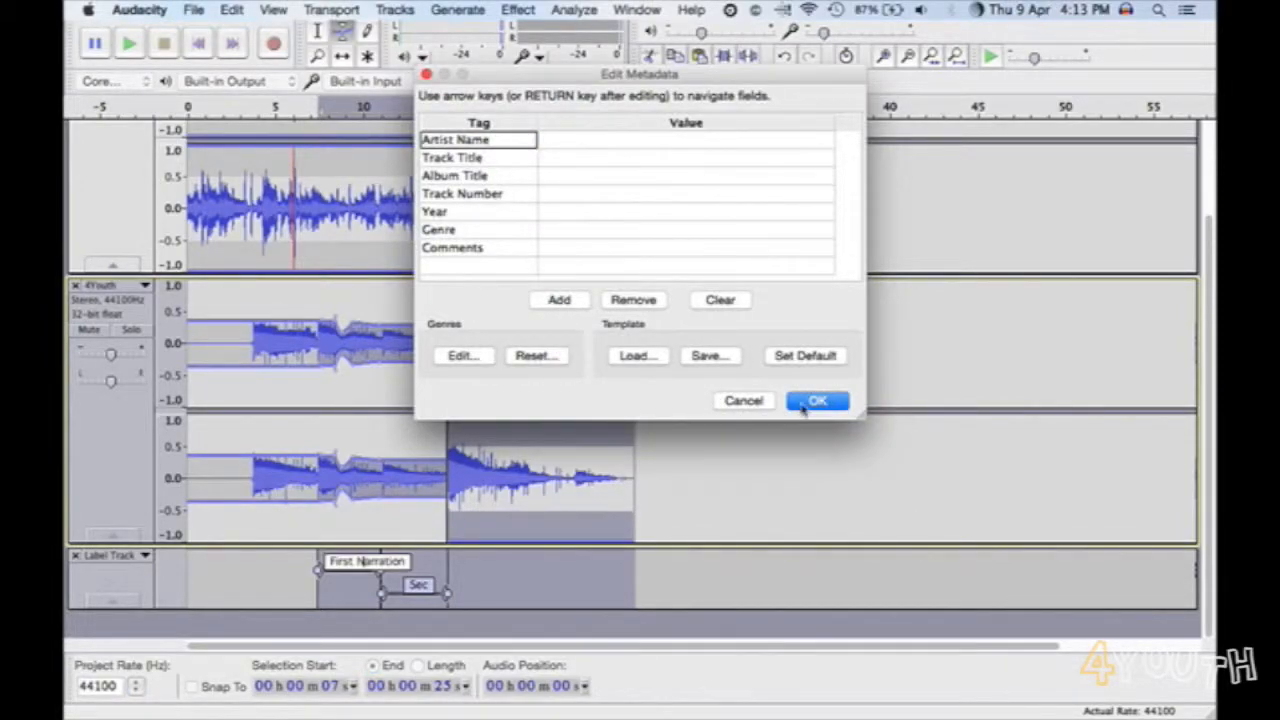
pyautogui.click(815, 401)
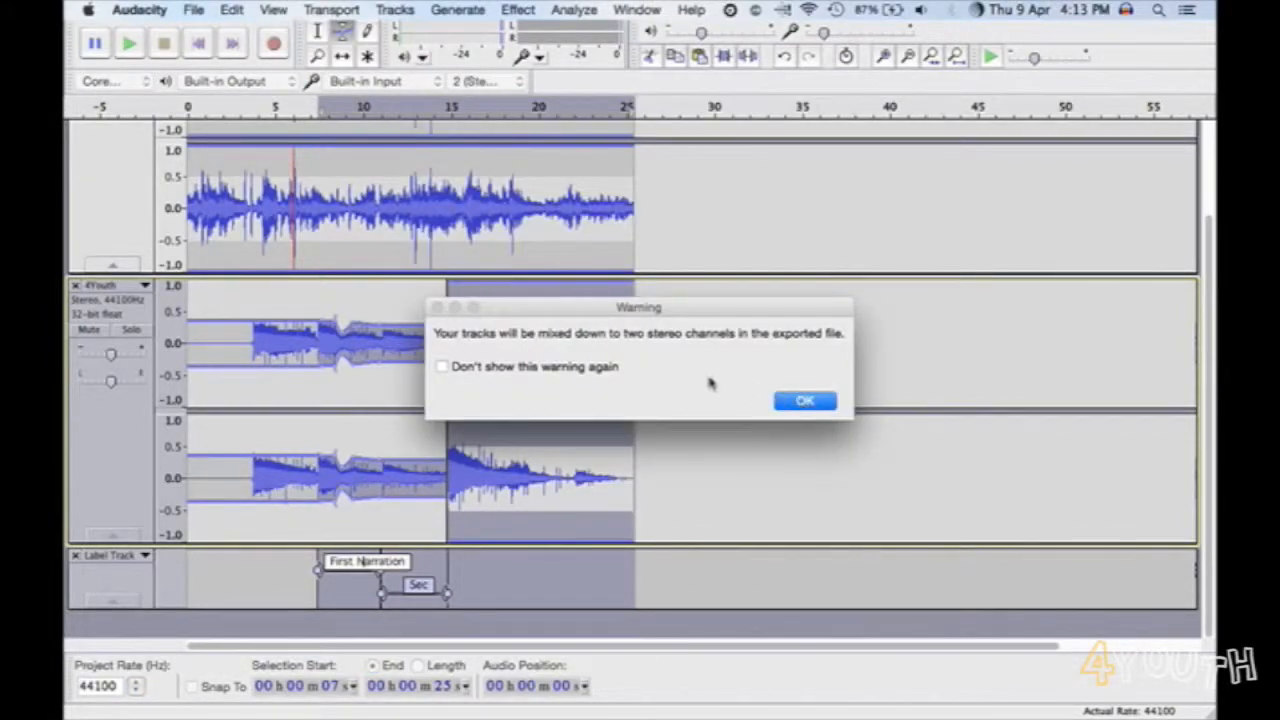
pyautogui.click(588, 367)
pyautogui.click(803, 401)
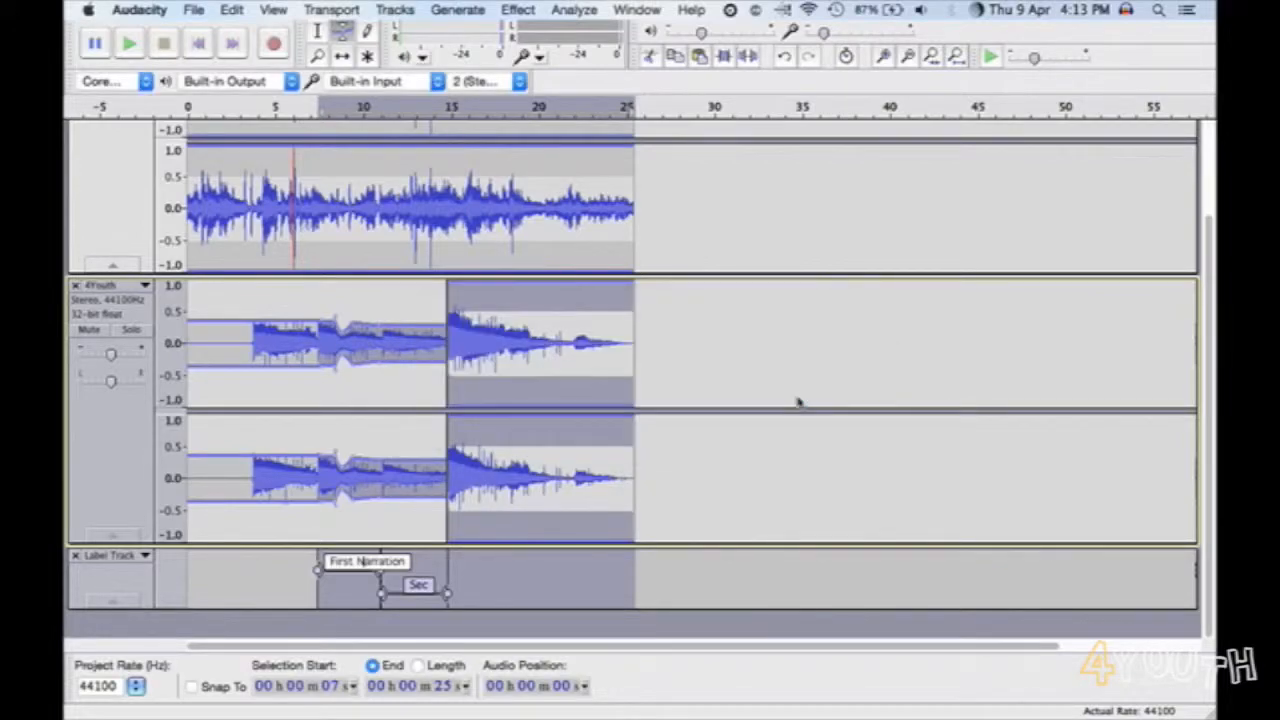